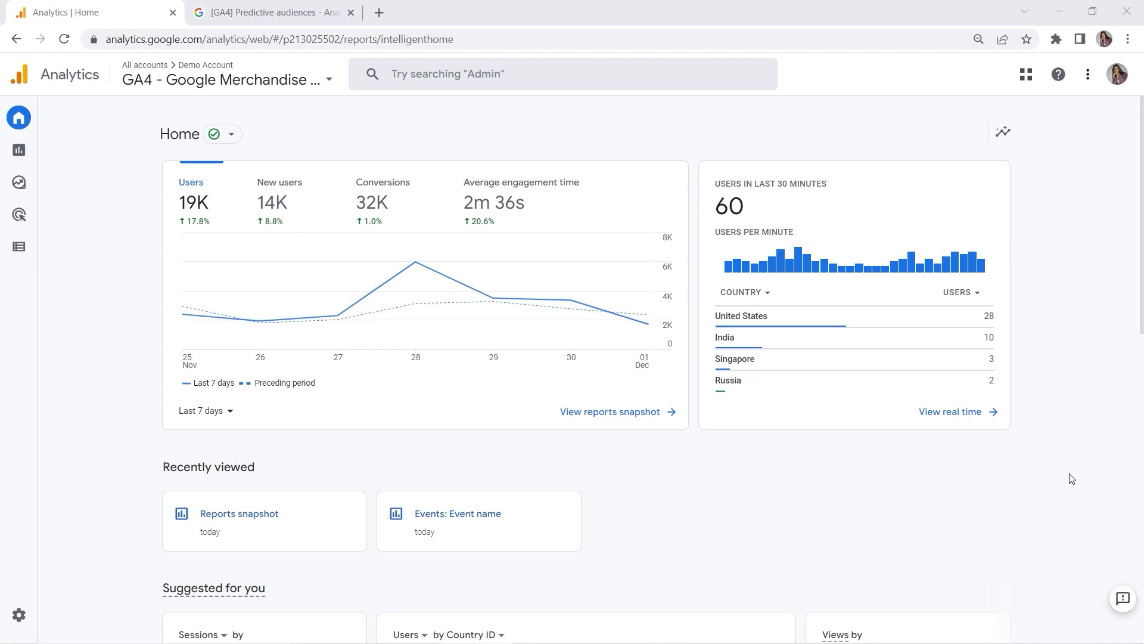
On the Reports snapshot, compare All Users with Country includes United States (69K vs 40K users).
mouse_move(29, 156)
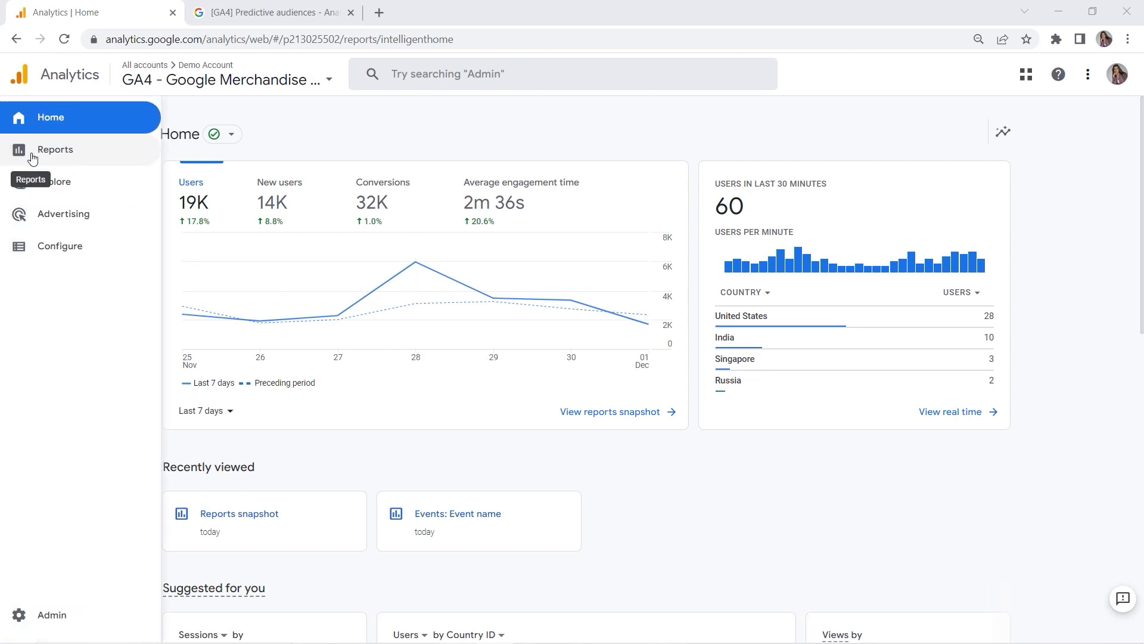
left_click(32, 156)
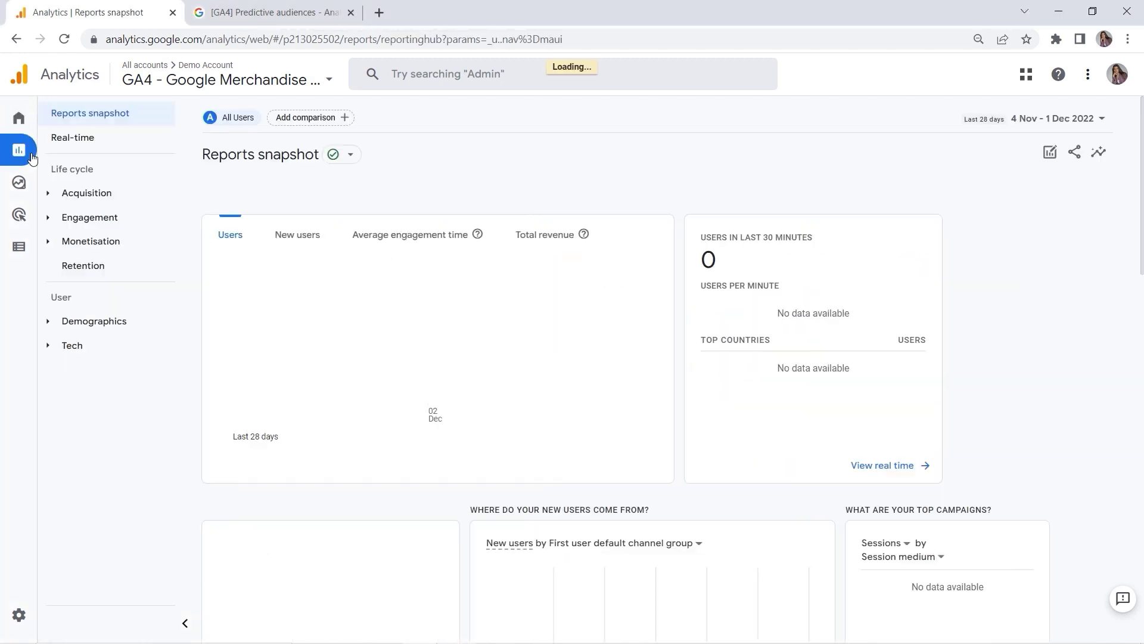
left_click(1049, 154)
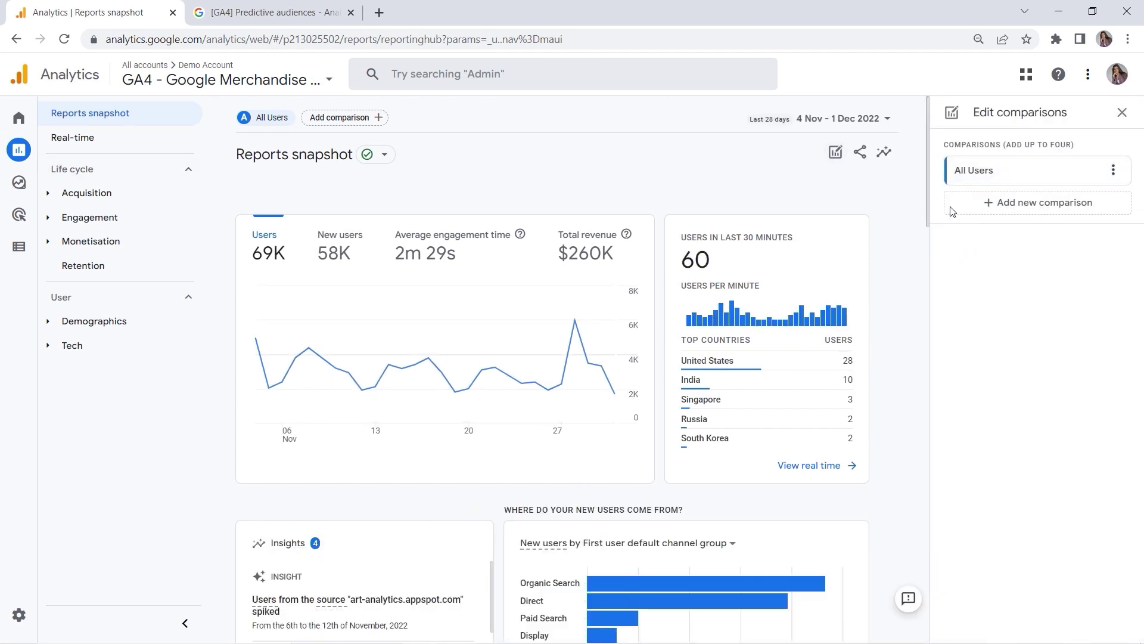
left_click(1011, 207)
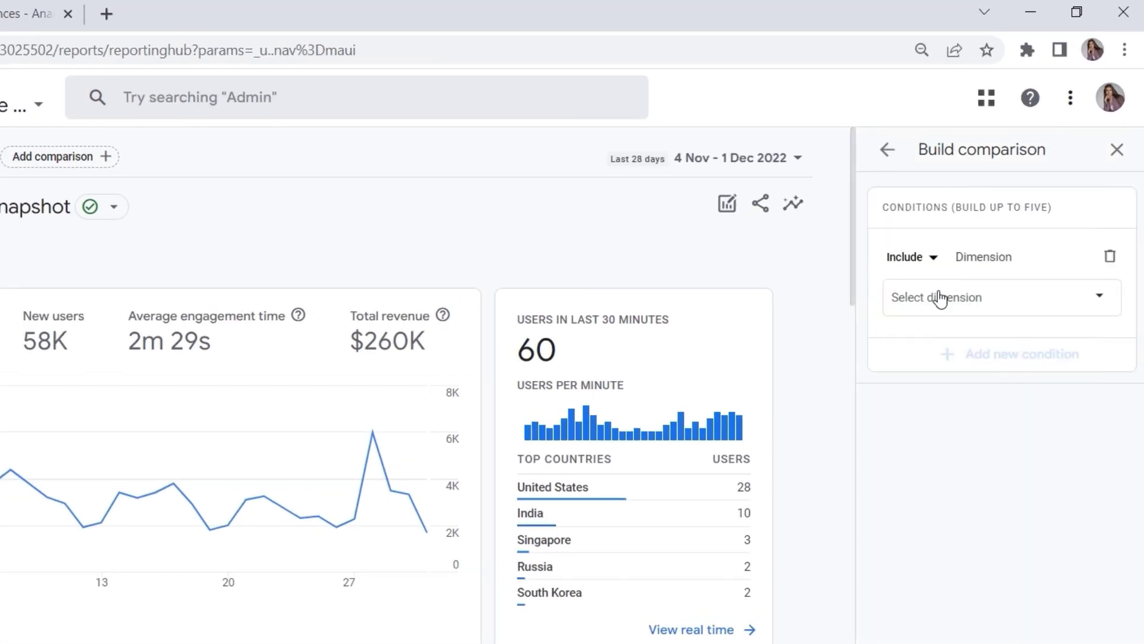
left_click(940, 298)
type("coun")
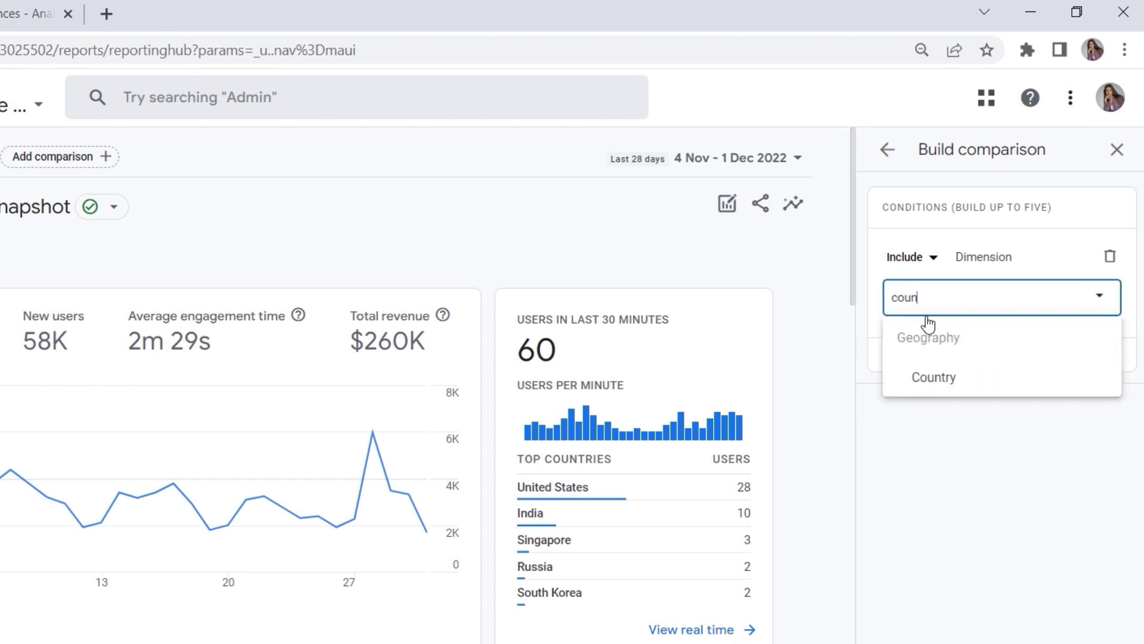
left_click(931, 381)
left_click(935, 366)
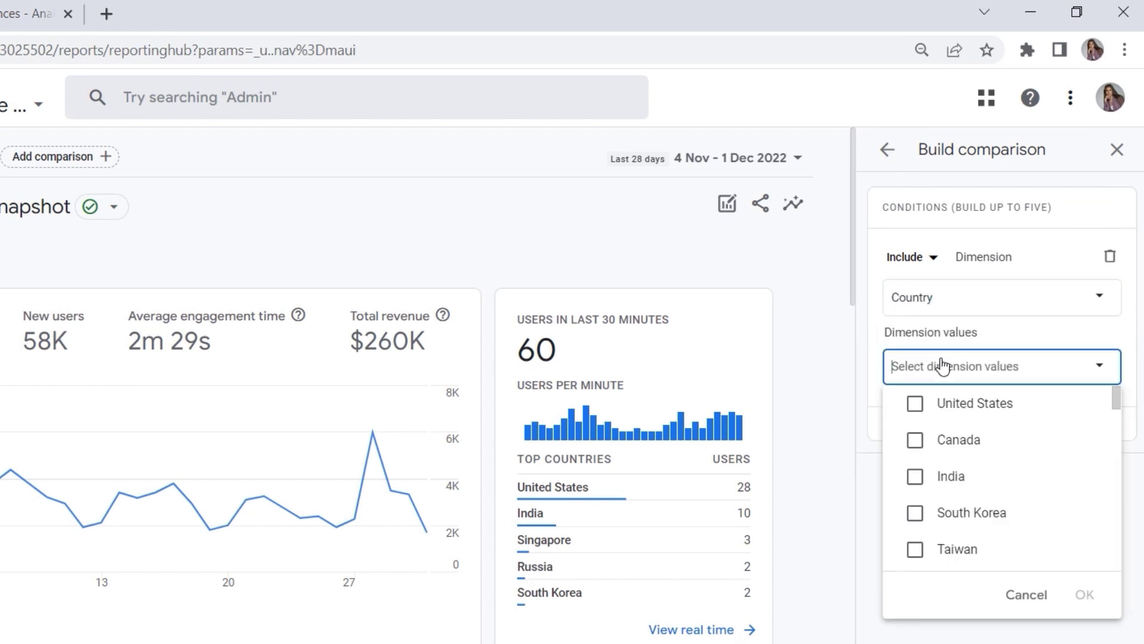
left_click(915, 403)
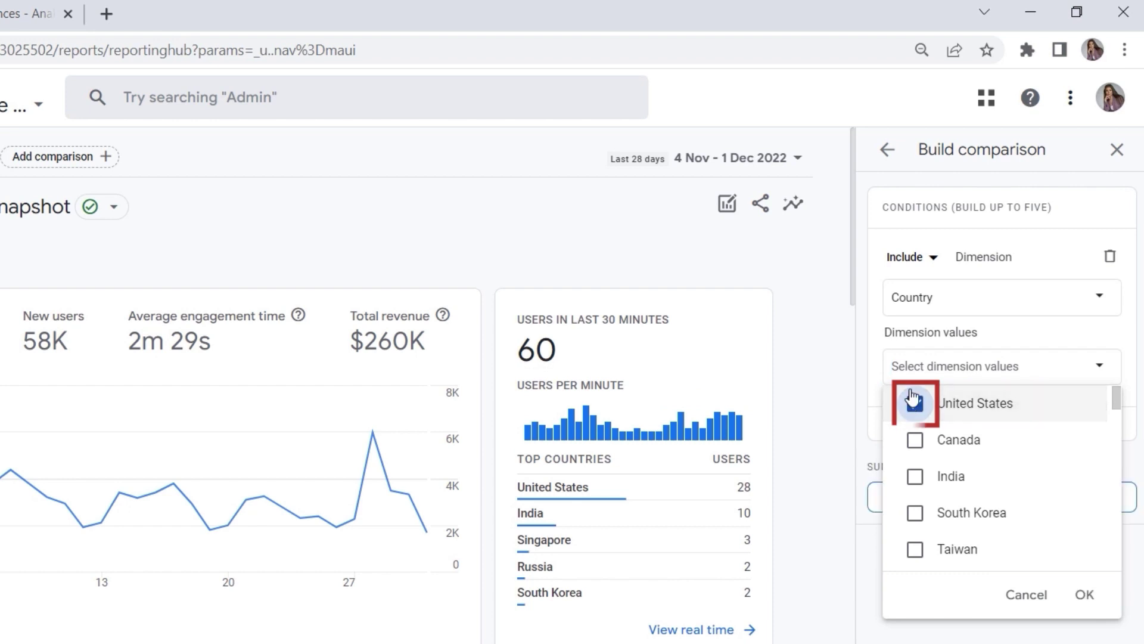
left_click(1084, 594)
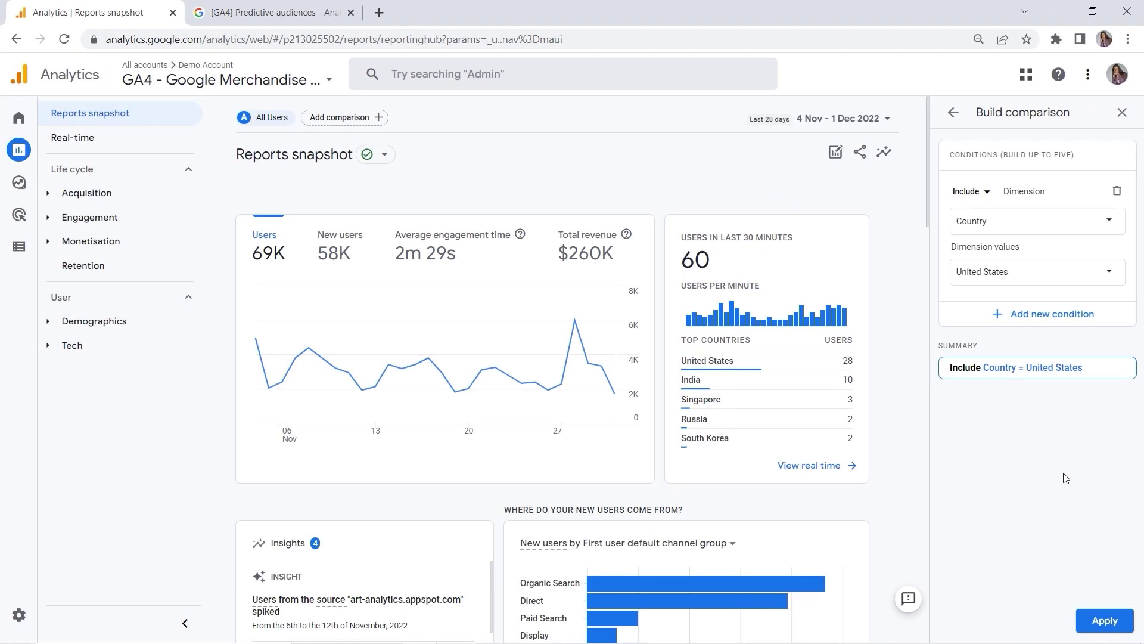
left_click(1104, 621)
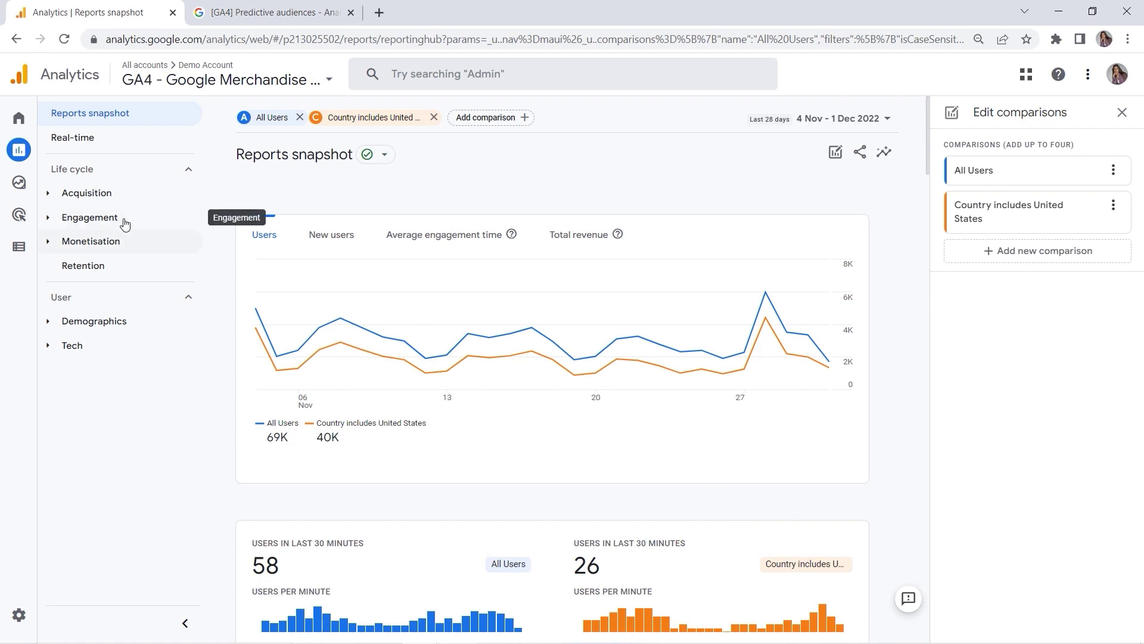
Go to the Explorations page from the left navigation rail.
left_click(25, 187)
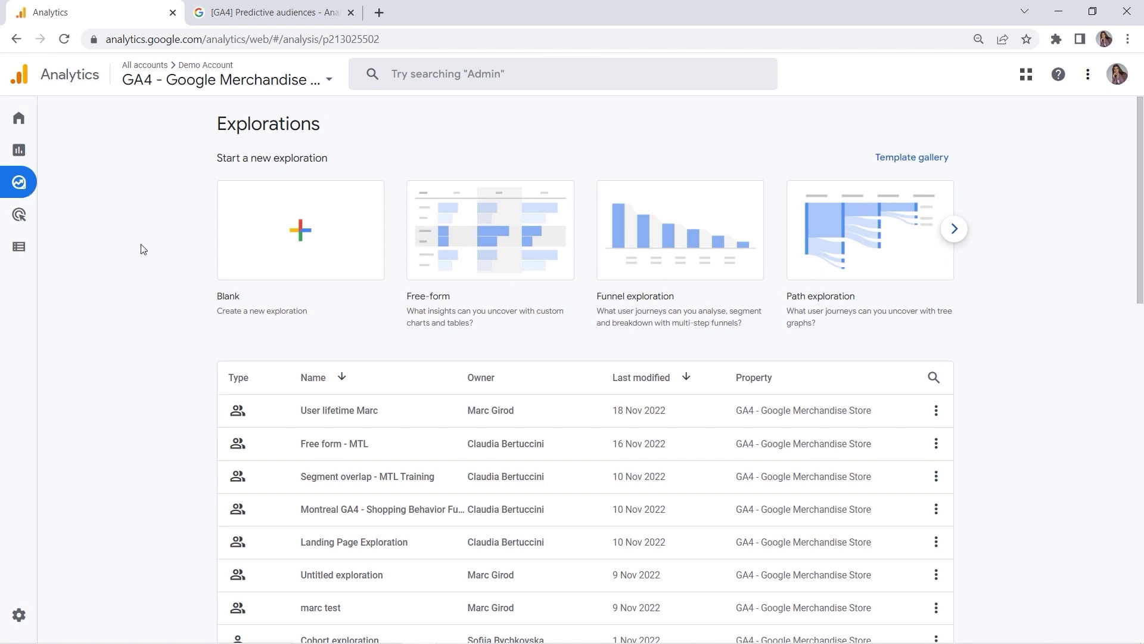
Create a new exploration from the Free-form template.
left_click(455, 255)
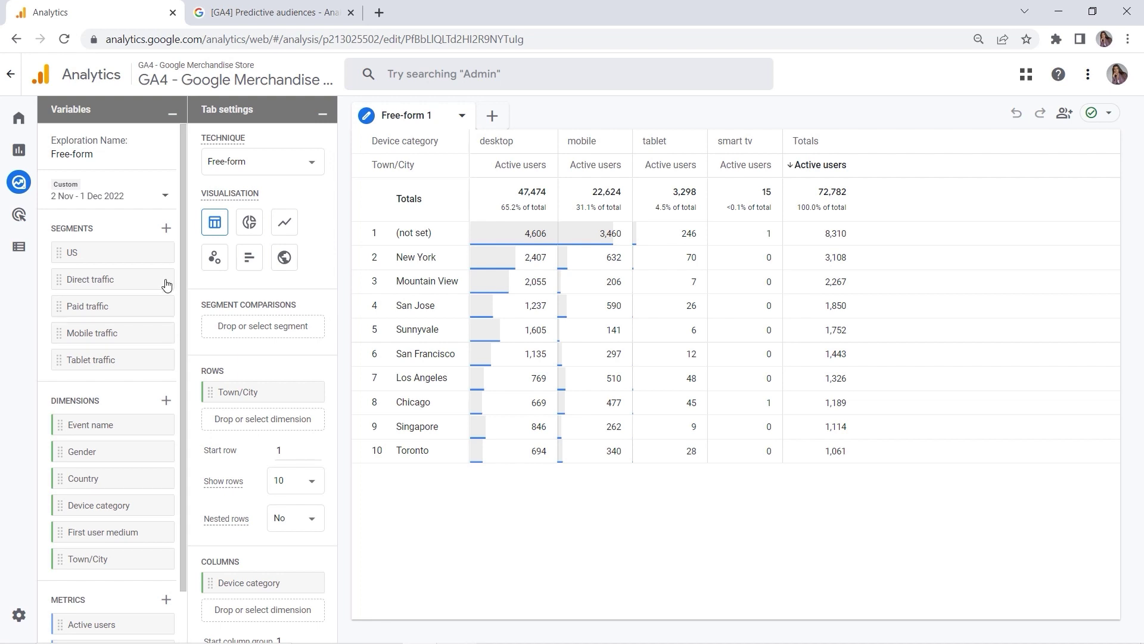
mouse_move(163, 281)
double_click(82, 287)
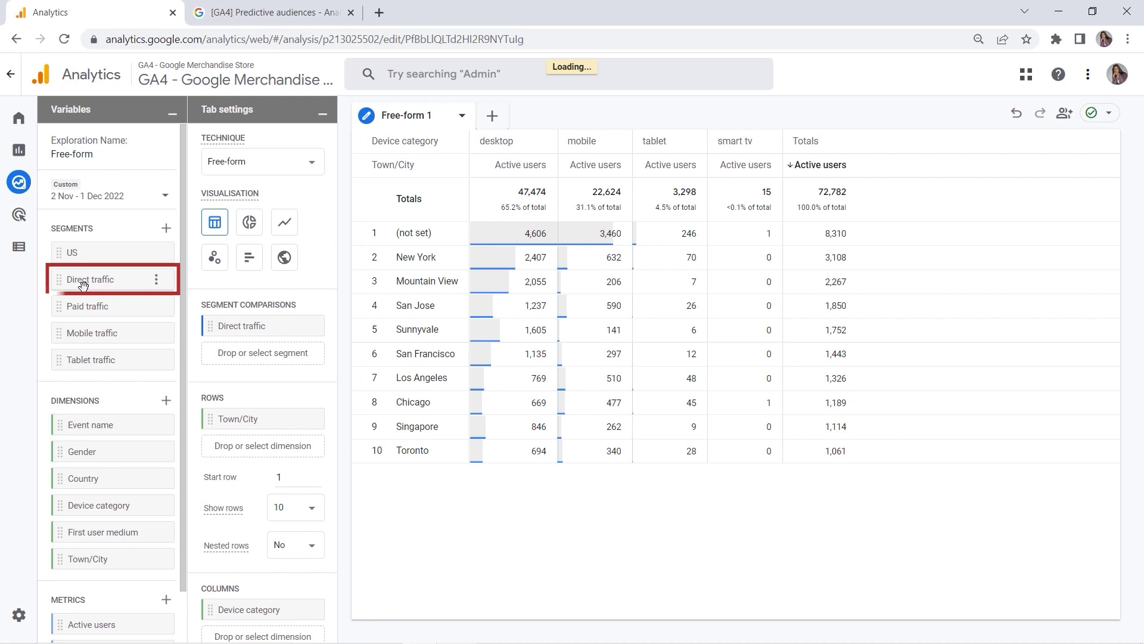
double_click(97, 307)
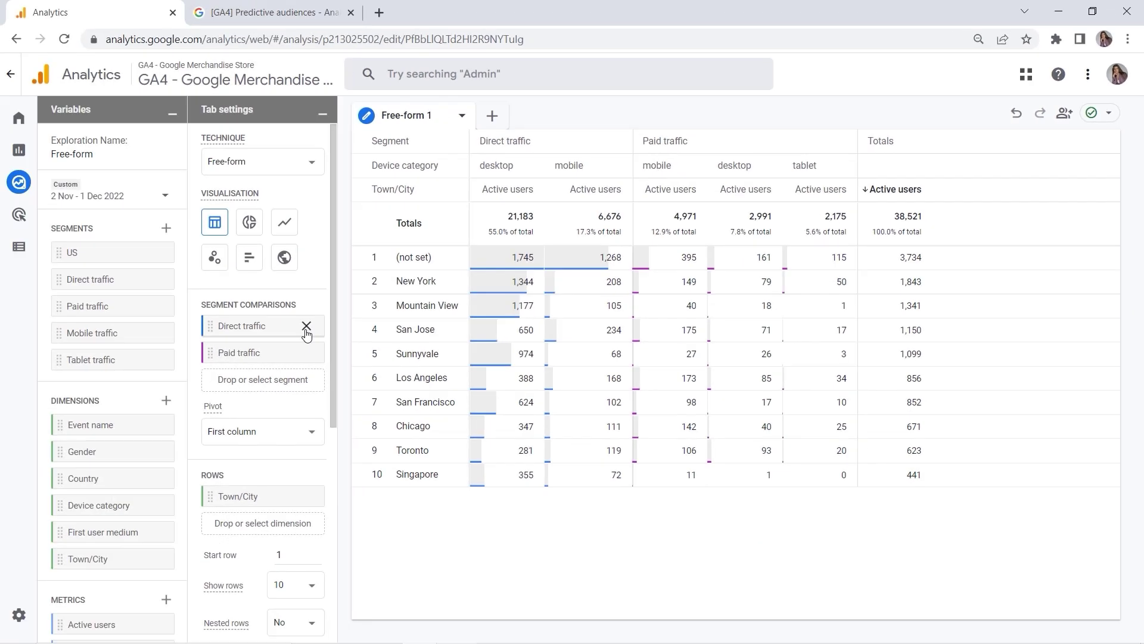
left_click(307, 326)
left_click(306, 325)
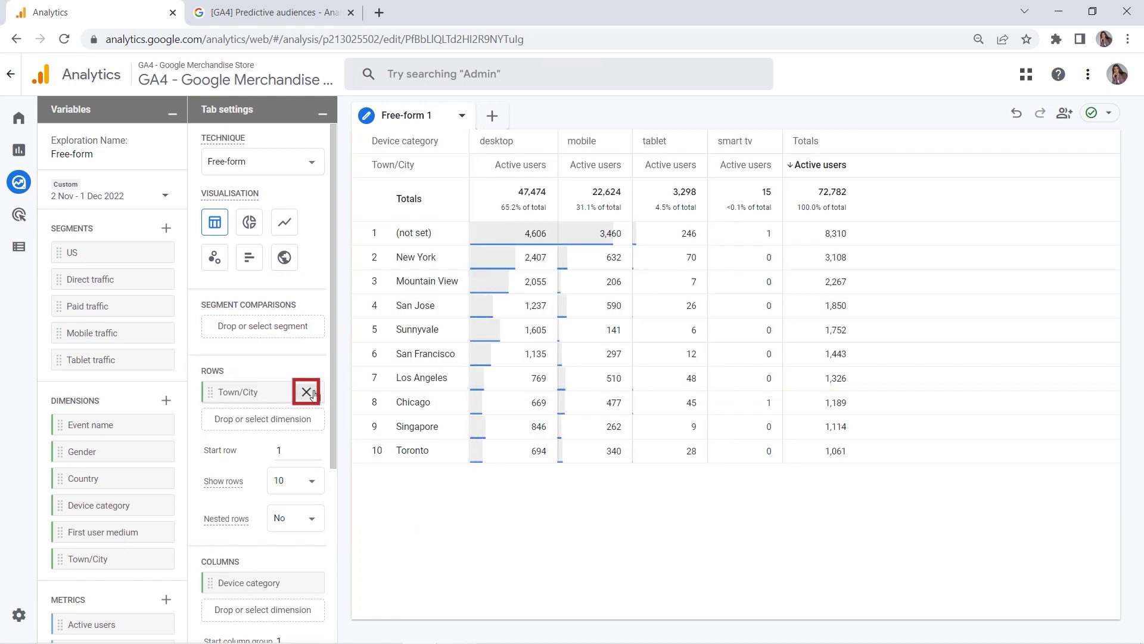
left_click(306, 390)
scroll(306, 477, "down", 1)
Drop Device category and show Event name rows with Active users and Event count.
left_click(307, 480)
scroll(100, 395, "down", 1)
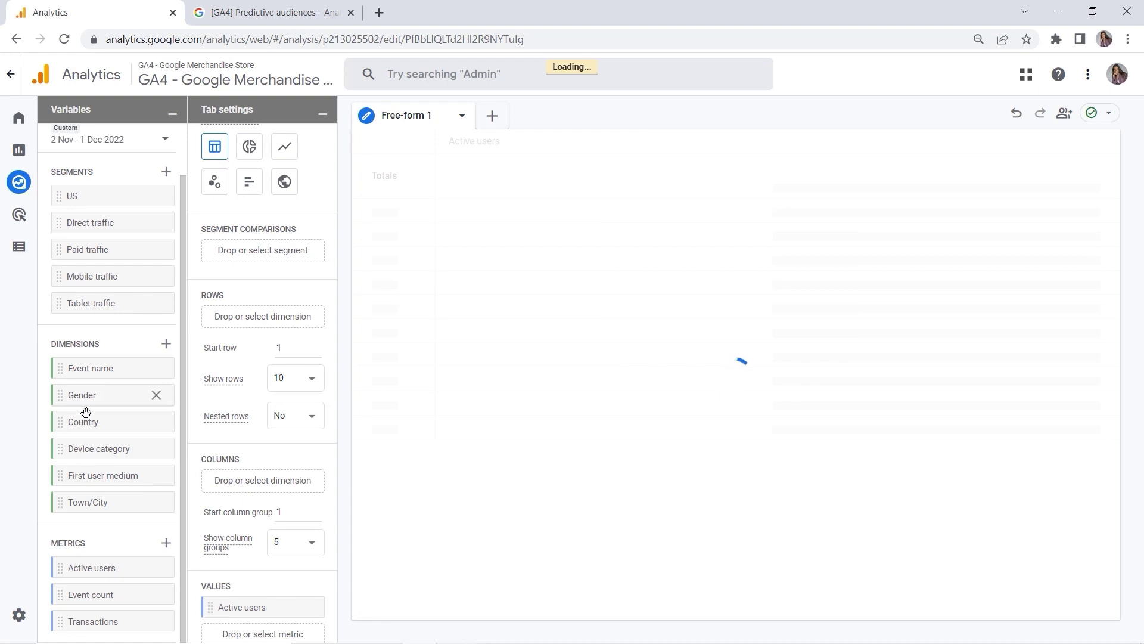
double_click(93, 374)
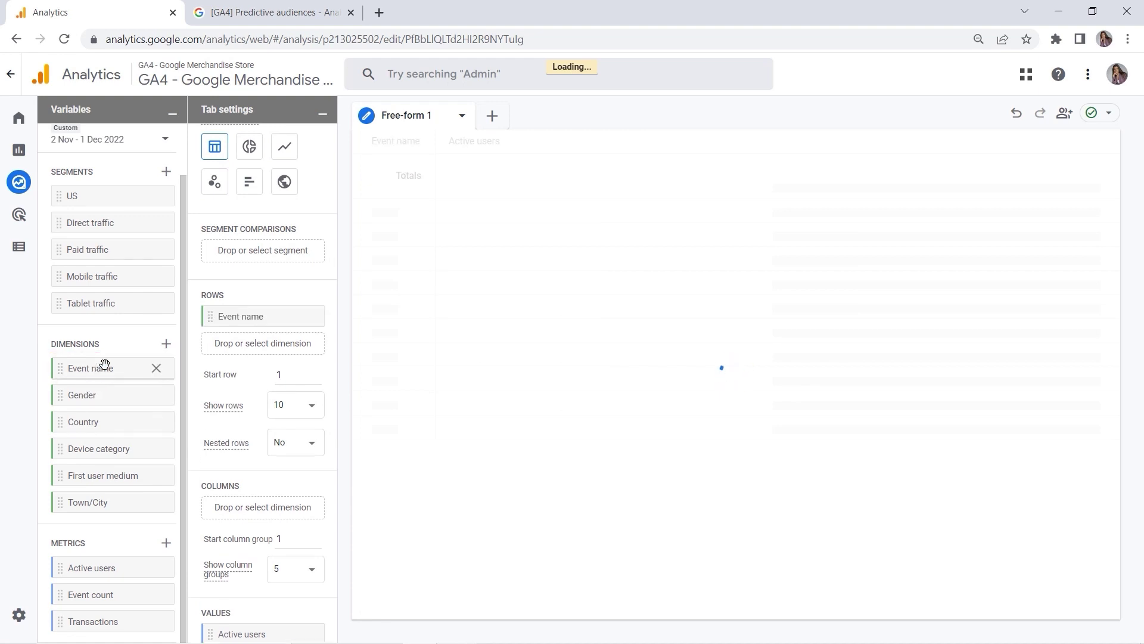
double_click(105, 596)
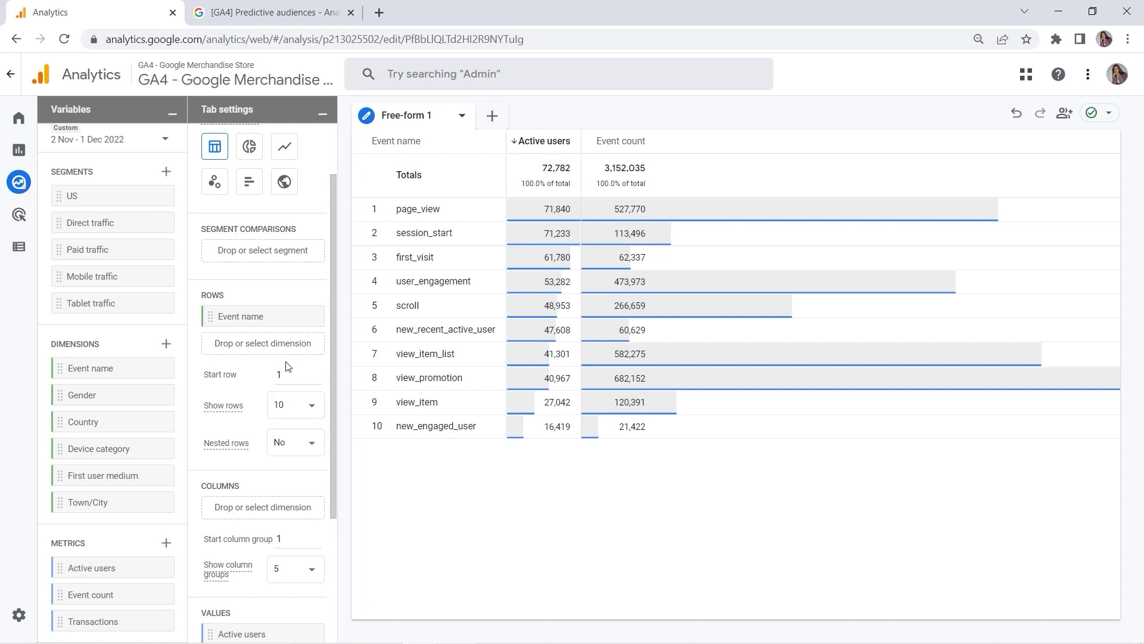
Start a new segment, browse Shopping, Templates and Demographics, then view Predictive suggestions.
left_click(167, 172)
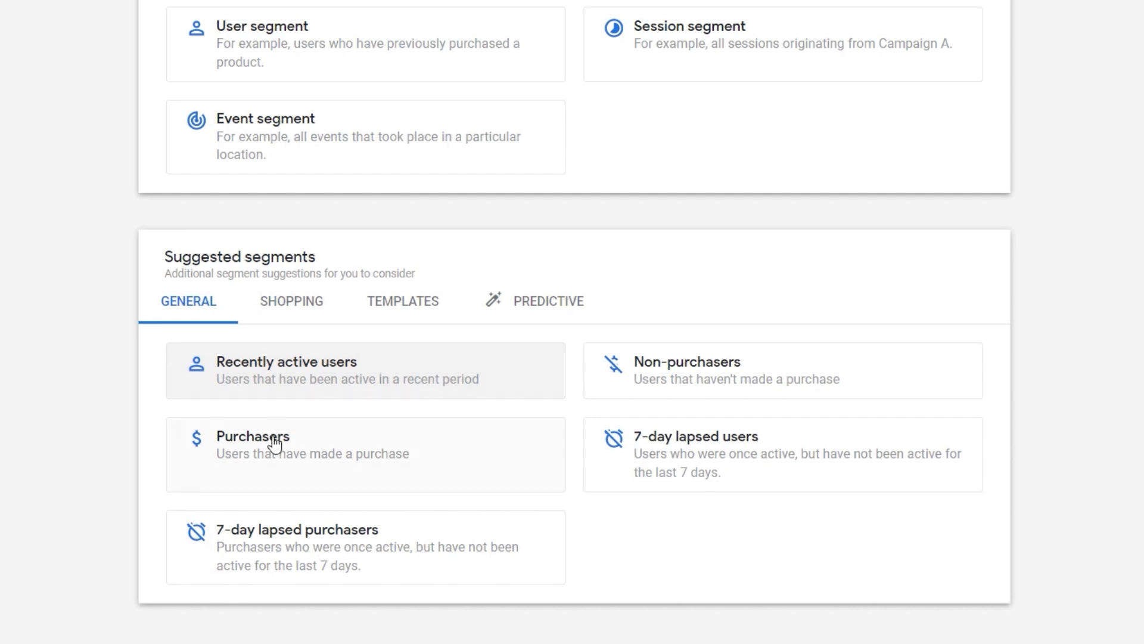
left_click(266, 310)
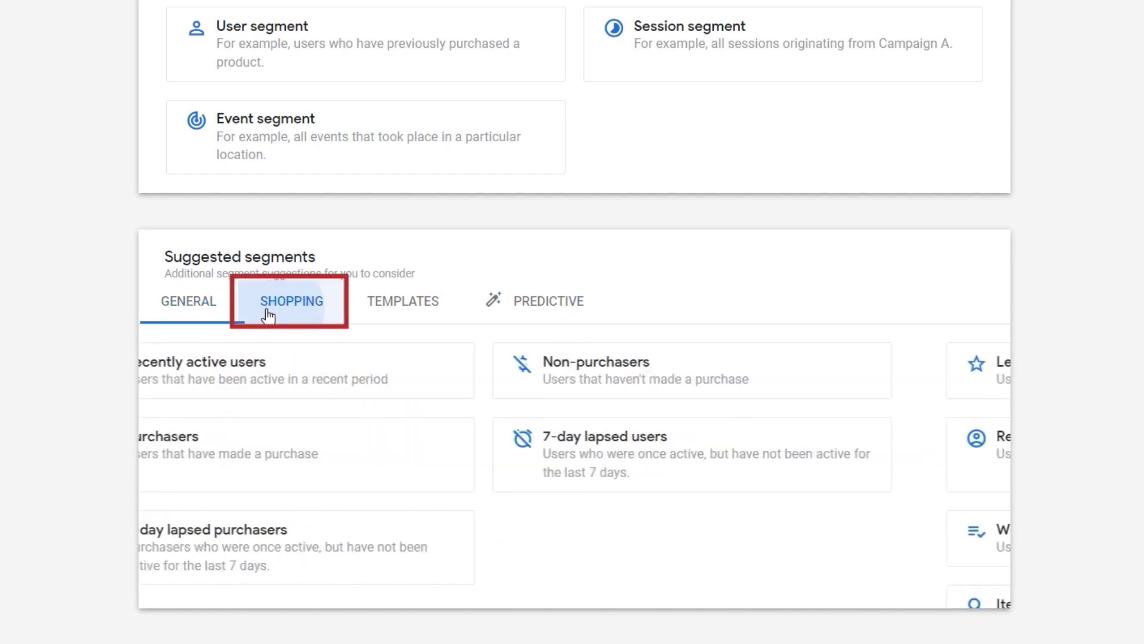
scroll(345, 301, "down", 1)
left_click(386, 216)
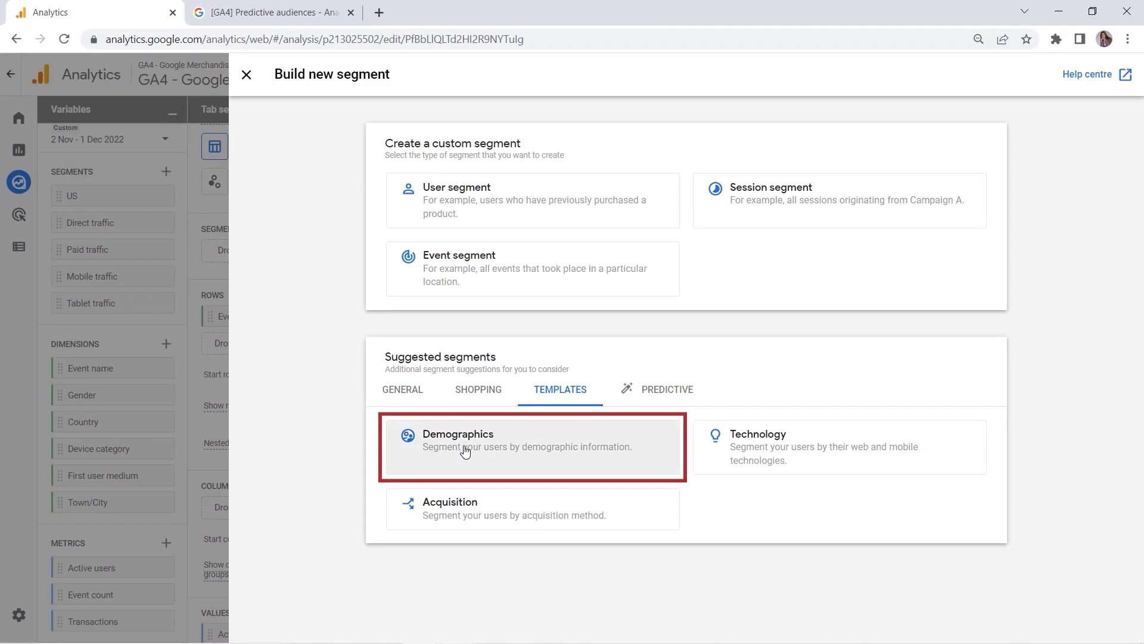
left_click(465, 451)
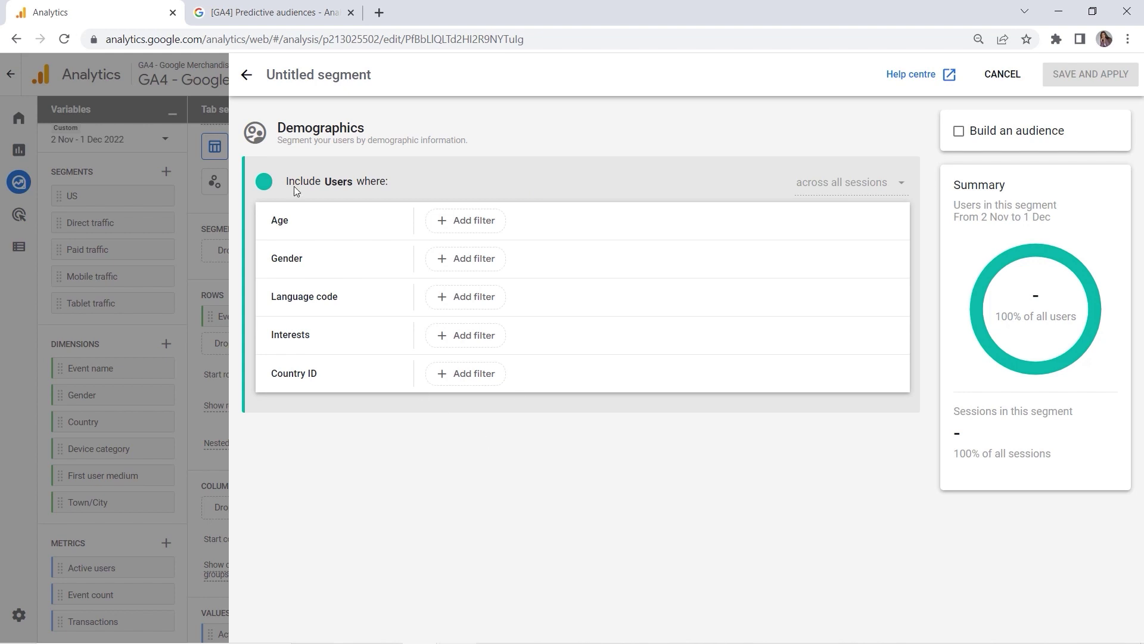
left_click(246, 76)
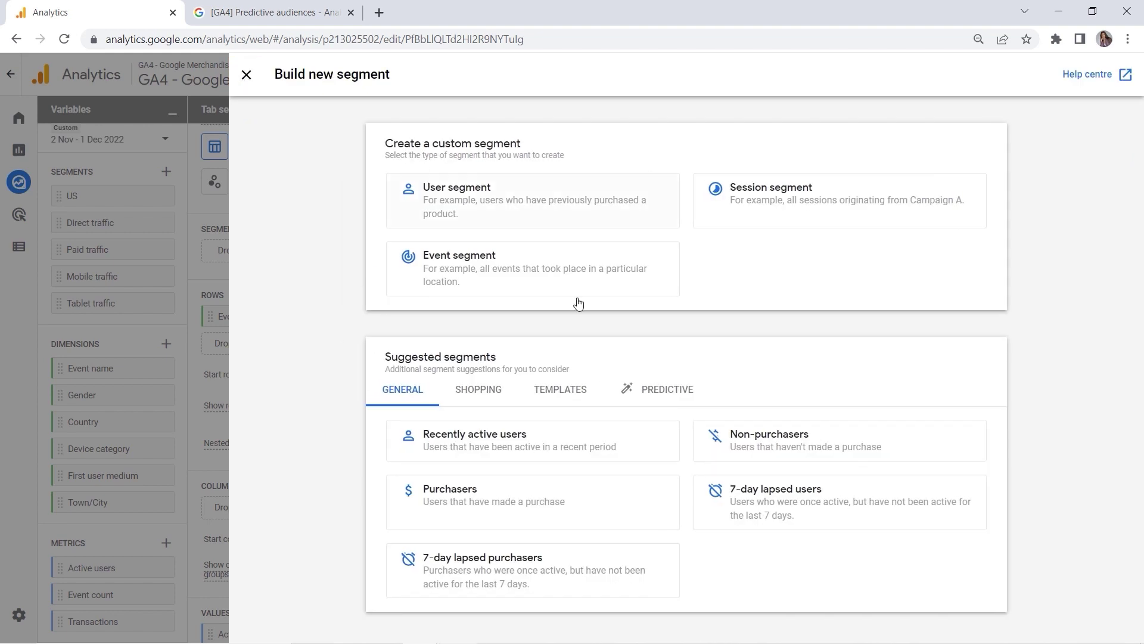
left_click(665, 397)
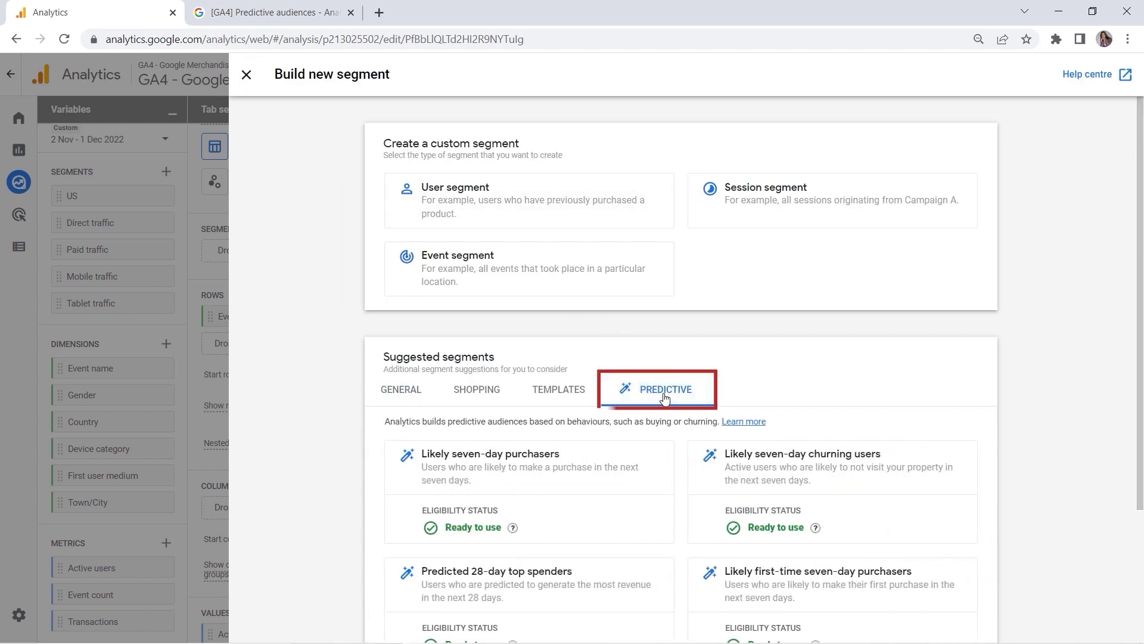
Read through the '[GA4] Predictive audiences' help article in its browser tab.
scroll(650, 382, "down", 1)
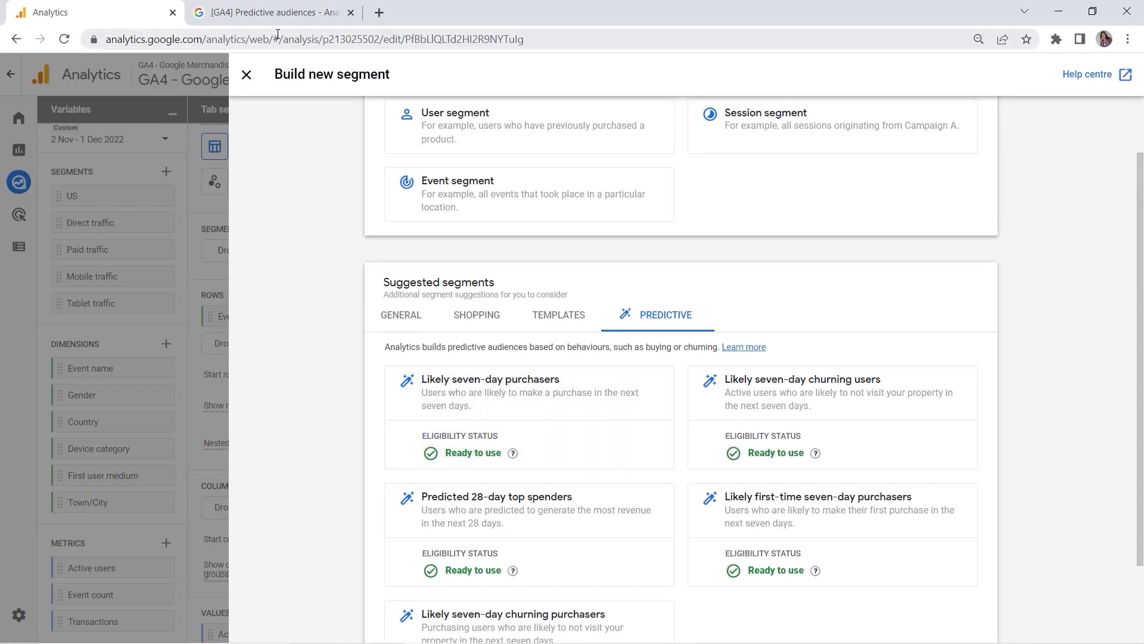
left_click(271, 14)
scroll(278, 271, "down", 3)
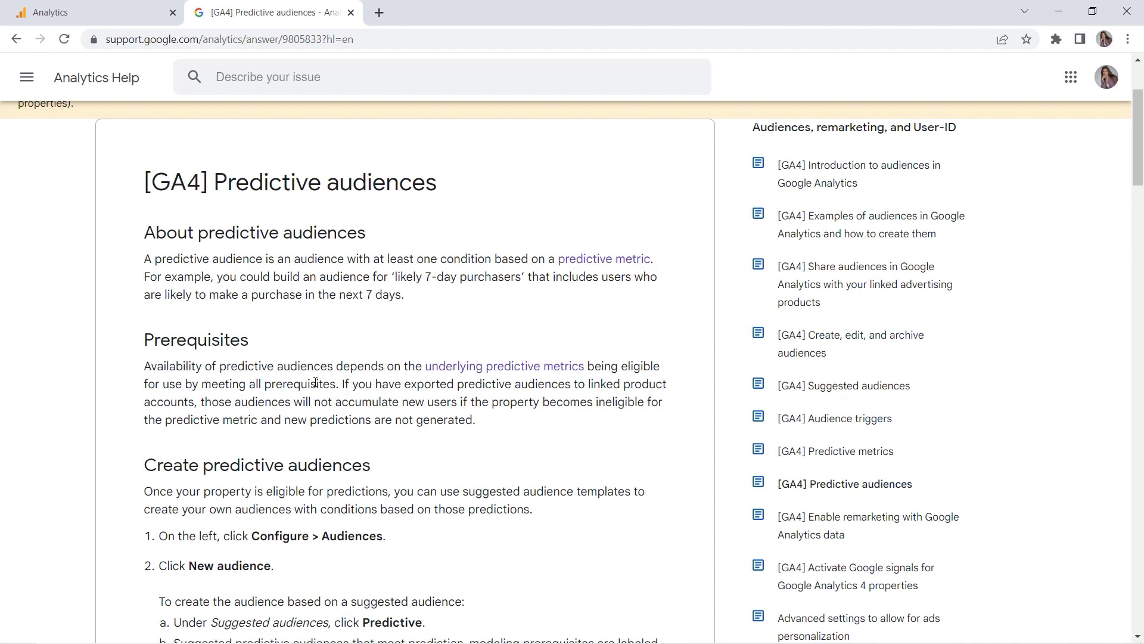
Review the predictive metrics article's prerequisites, then return to the Analytics segment builder.
left_click(422, 369)
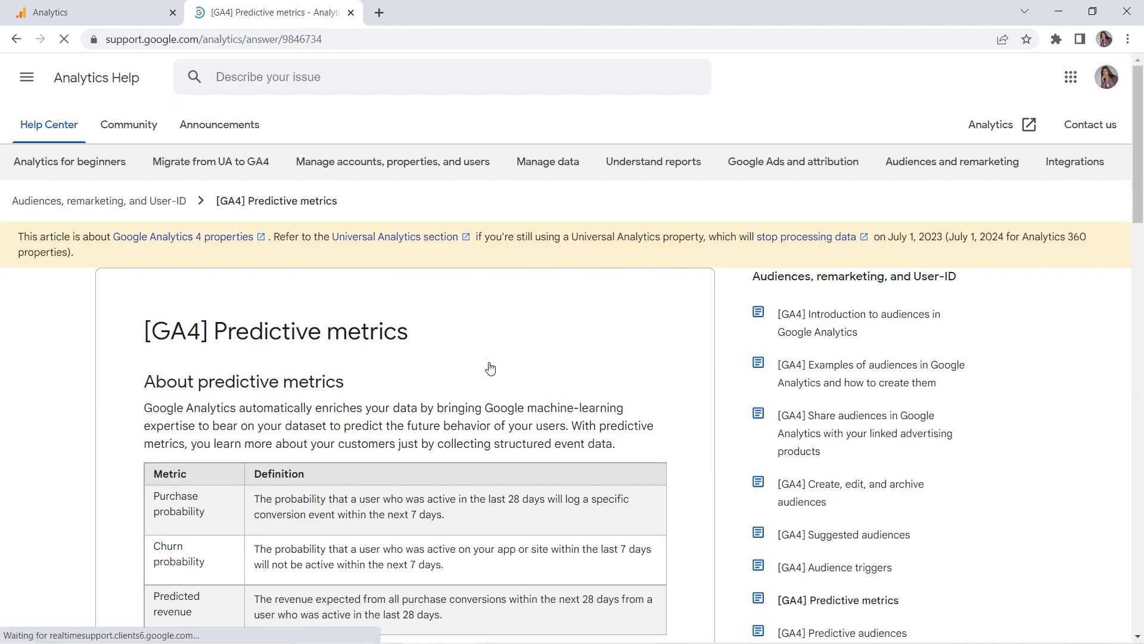
scroll(425, 339, "down", 6)
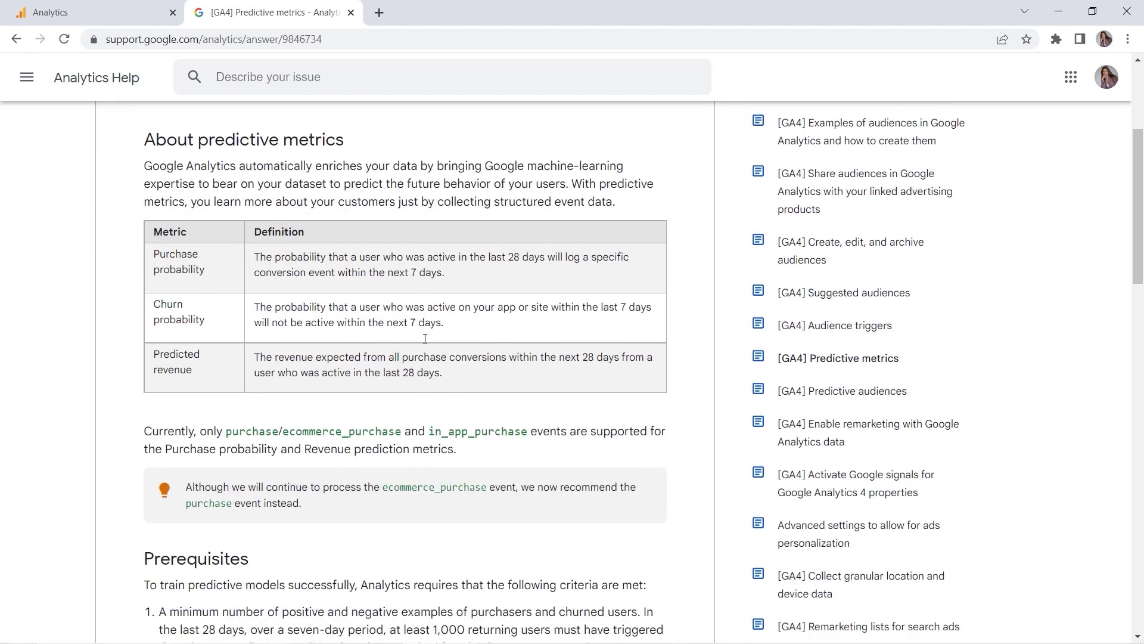
scroll(424, 338, "down", 4)
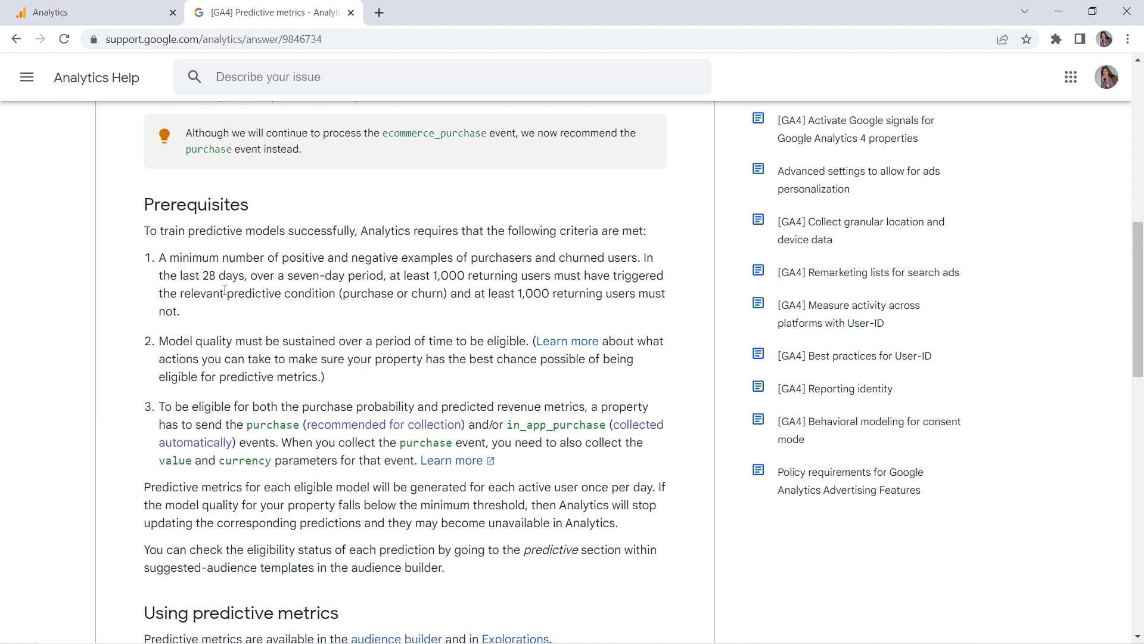
left_click(87, 12)
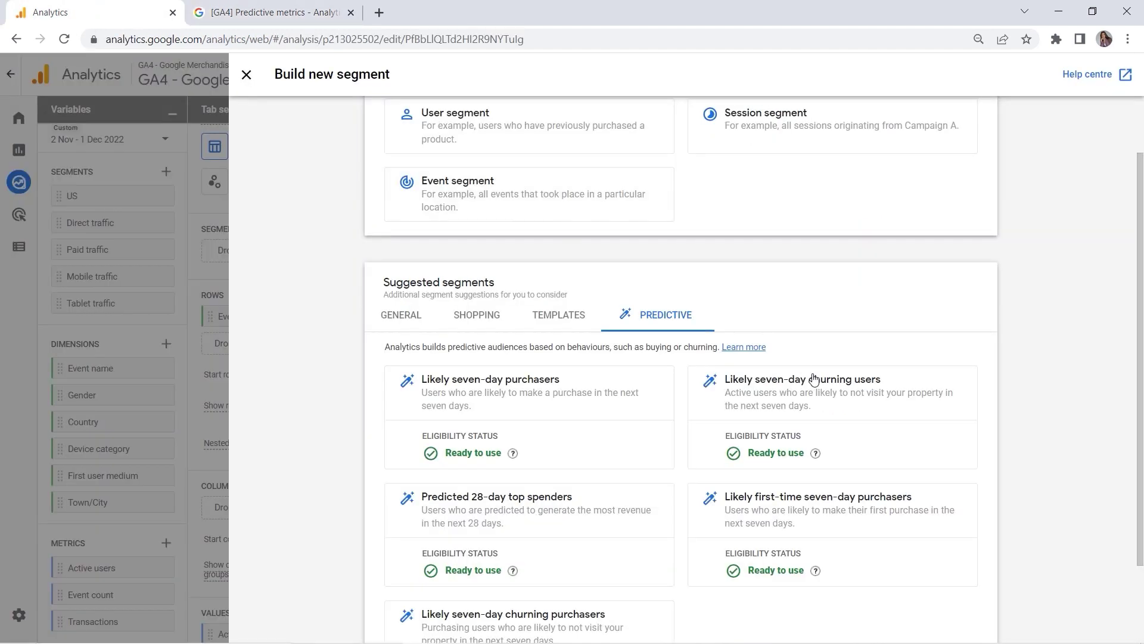
scroll(720, 527, "up", 2)
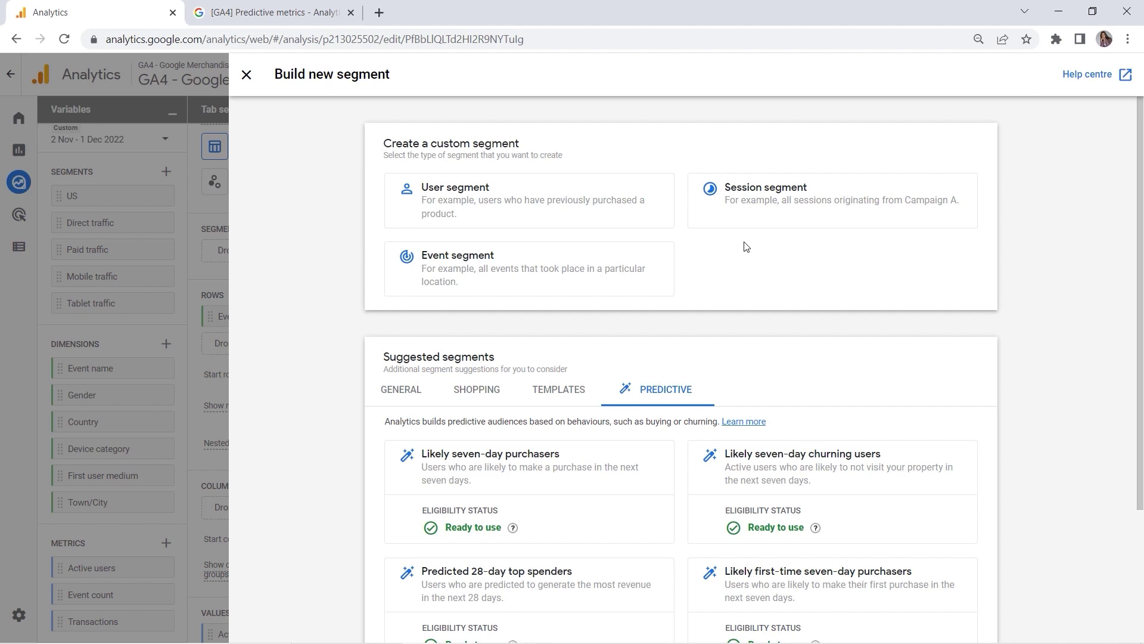
left_click(453, 222)
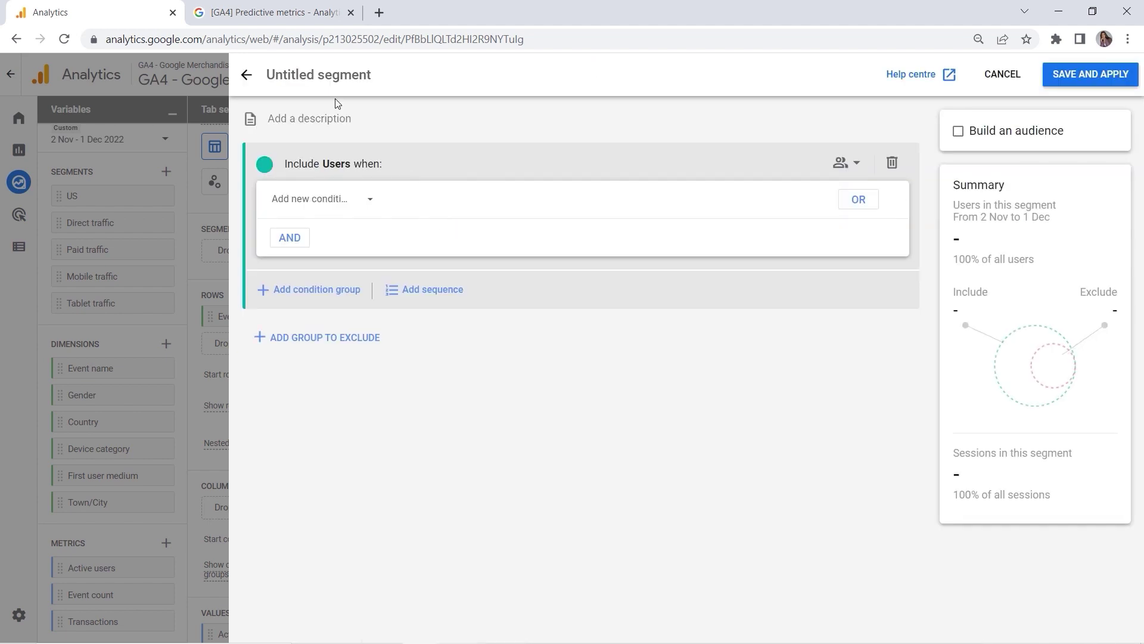
Name the new user segment 'My Test Segment'.
left_click(328, 82)
type("My Test Segment")
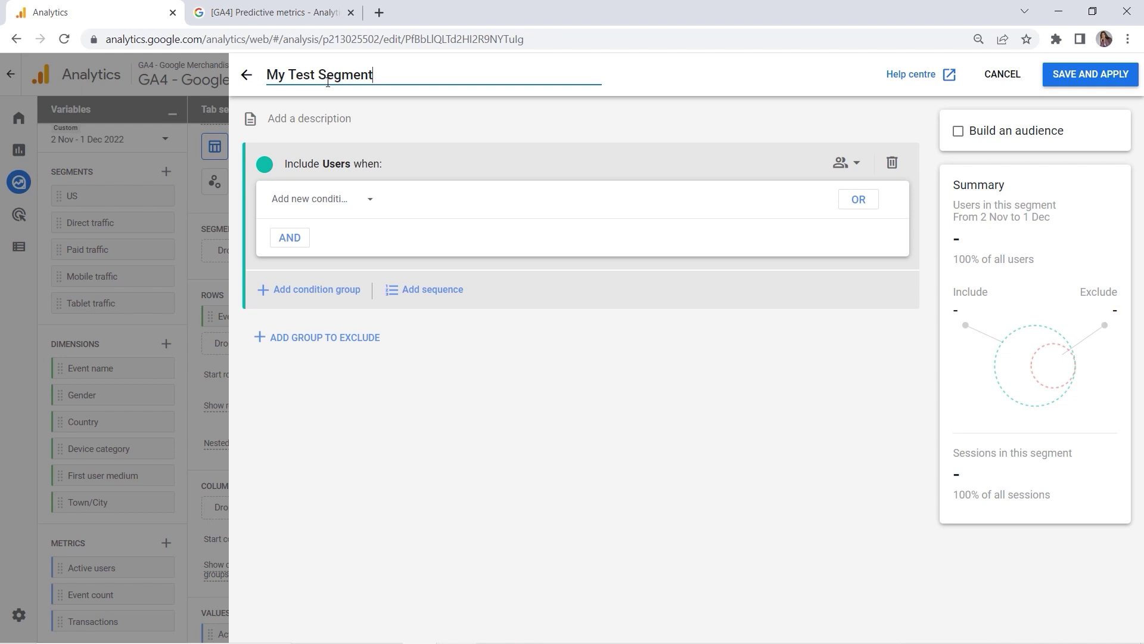
left_click(326, 118)
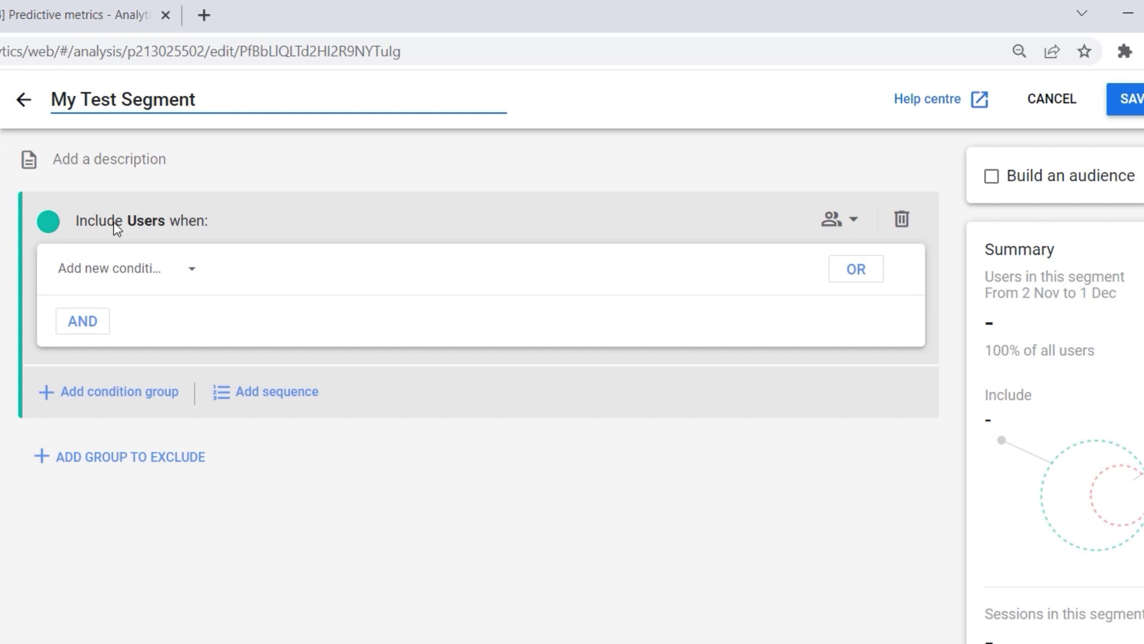
Add a first condition based on the Operating system dimension.
left_click(134, 268)
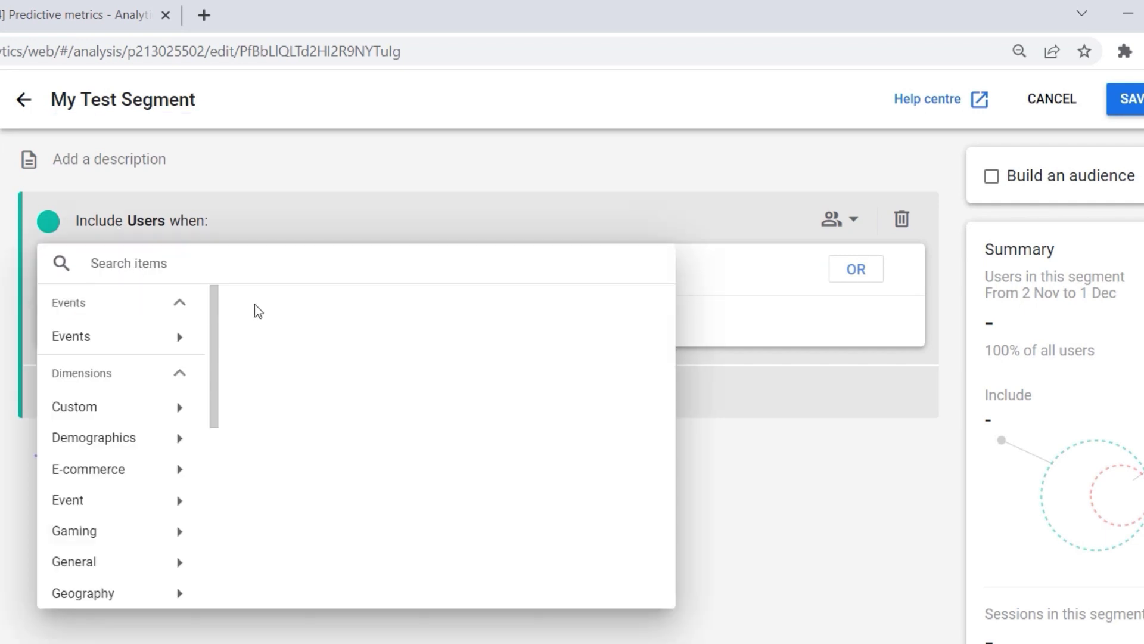
type("oper")
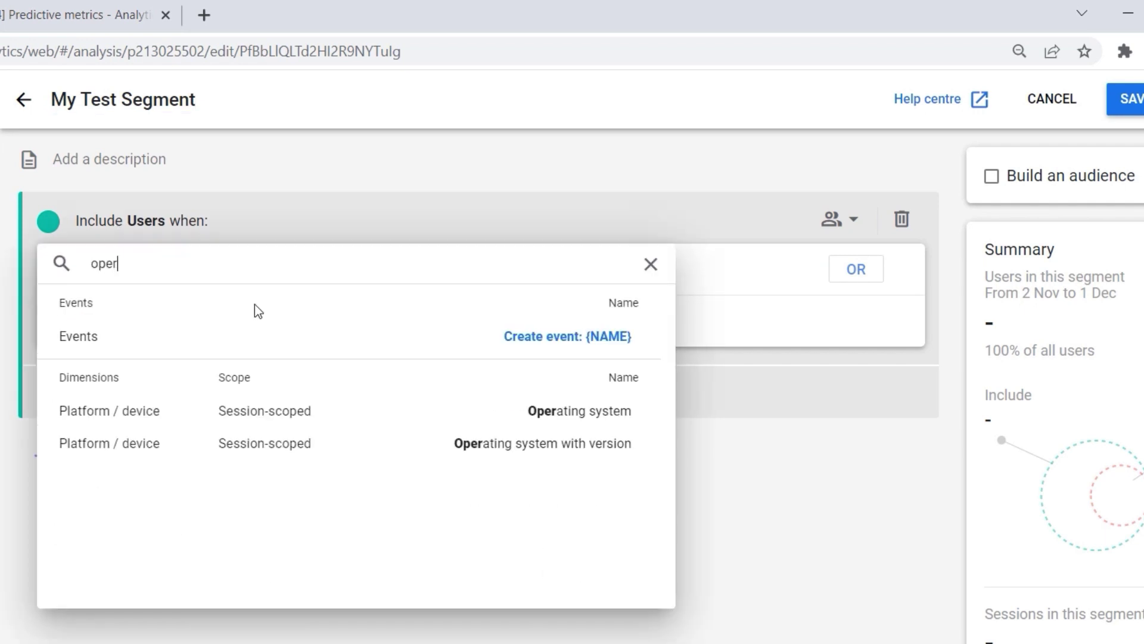
left_click(270, 410)
Filter Operating system to 'contains Windows' (about 12K users) and add Sequence 1.
left_click(290, 269)
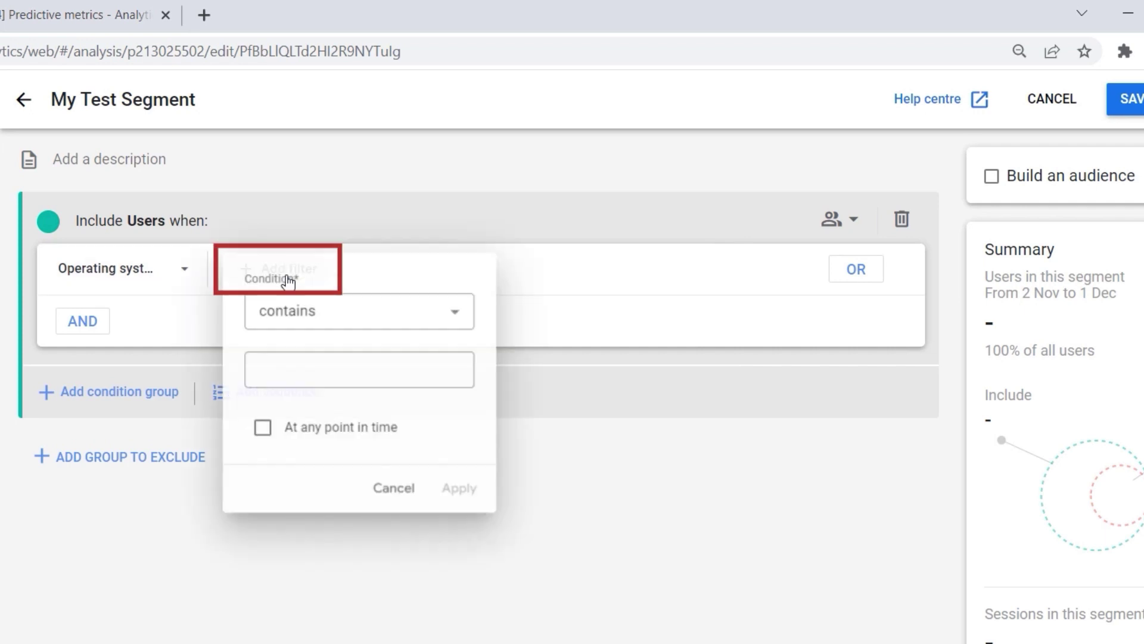
left_click(304, 310)
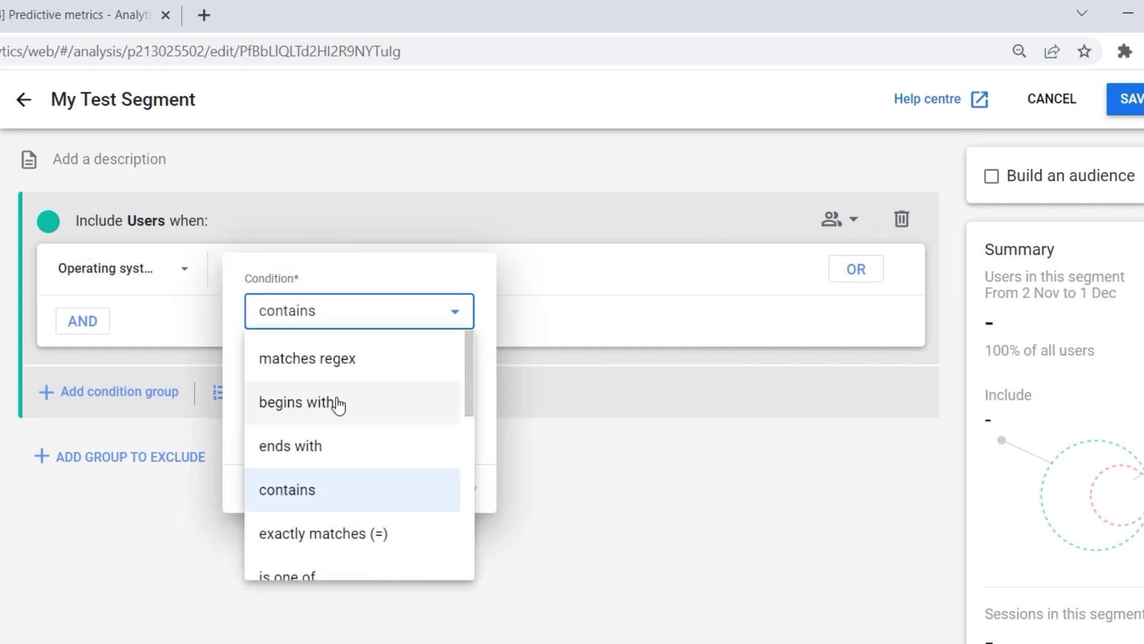
scroll(294, 382, "down", 8)
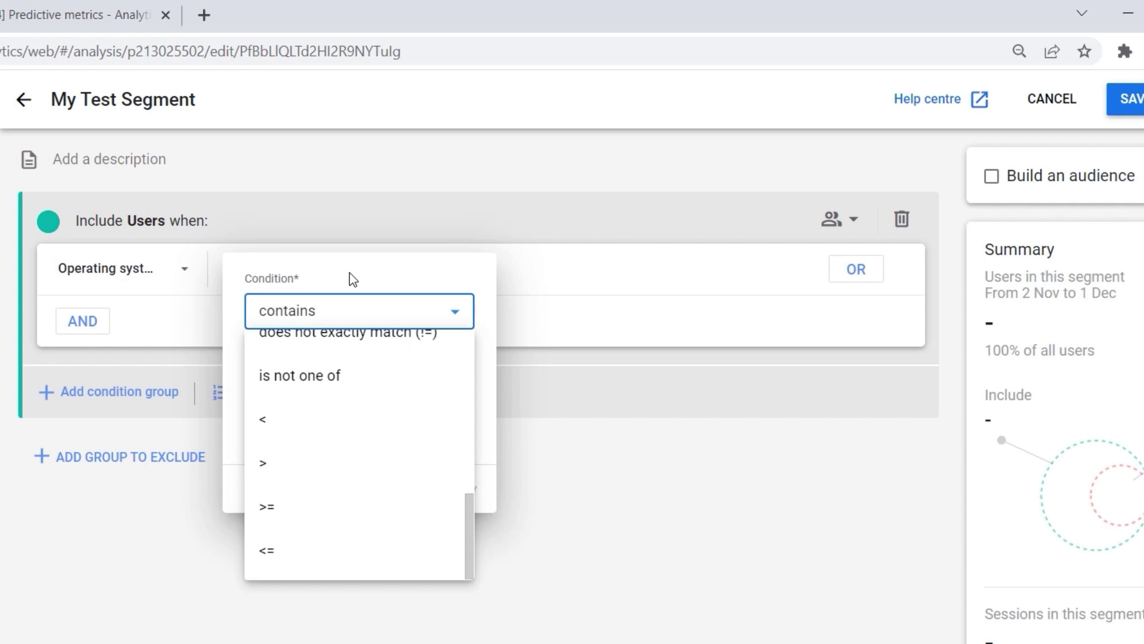
left_click(351, 275)
left_click(310, 365)
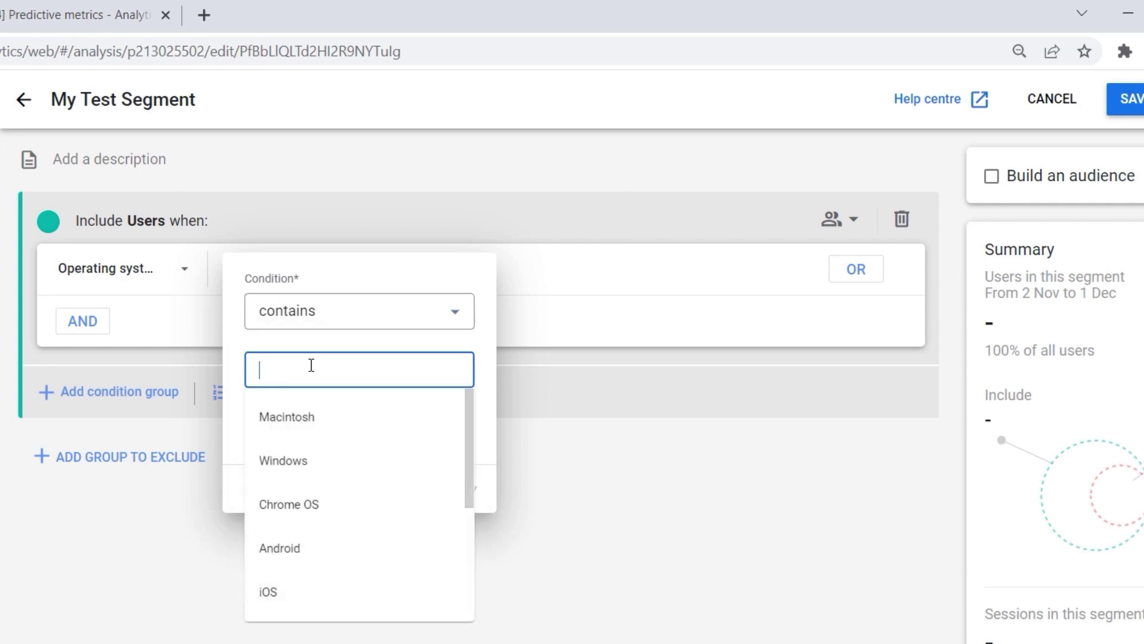
left_click(318, 452)
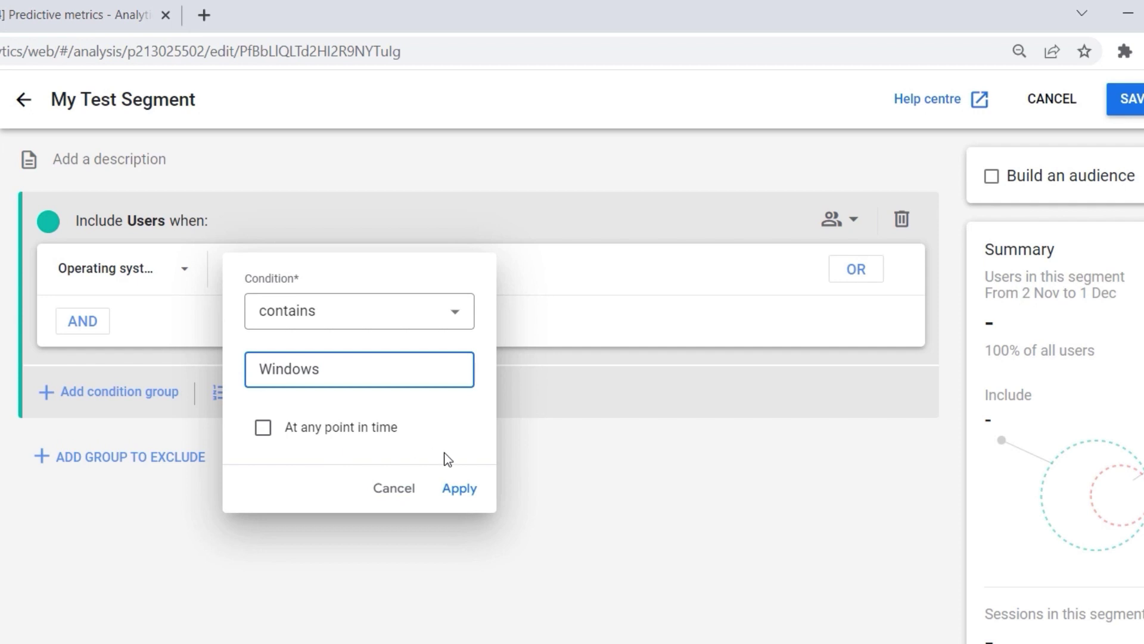
left_click(459, 490)
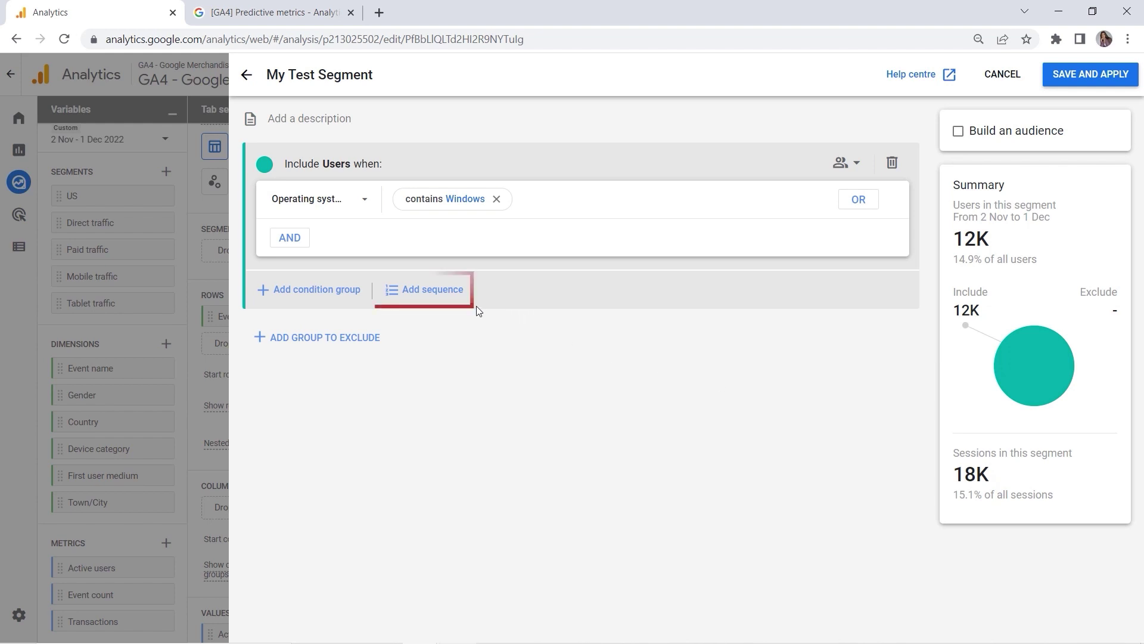
left_click(438, 291)
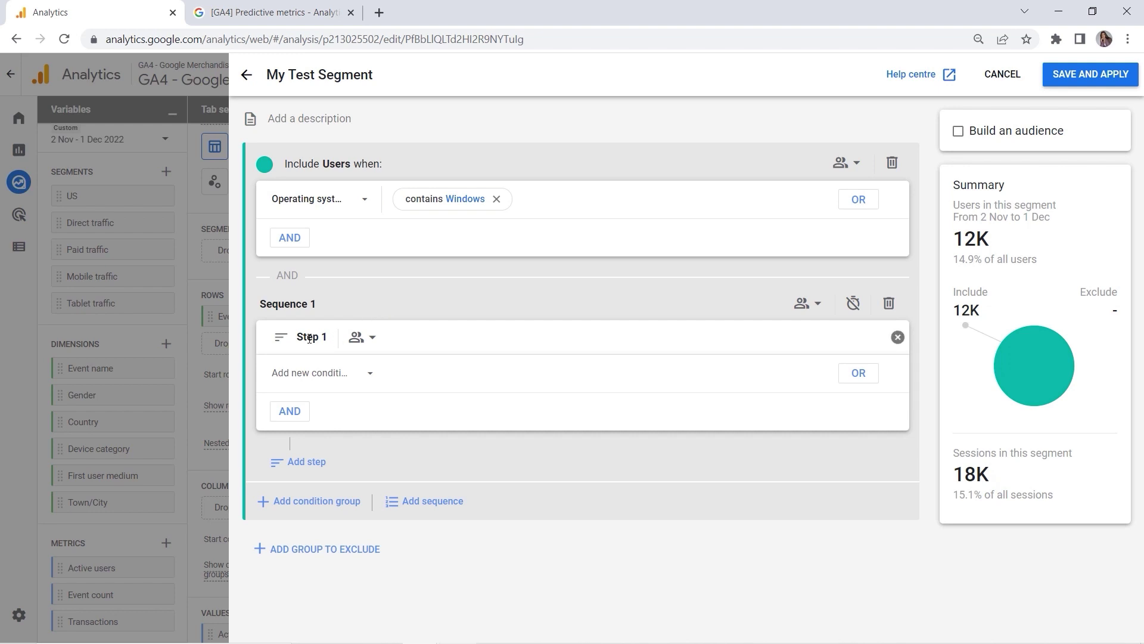
Set Step 1 of the sequence to the add_to_cart event, without parameters.
left_click(368, 373)
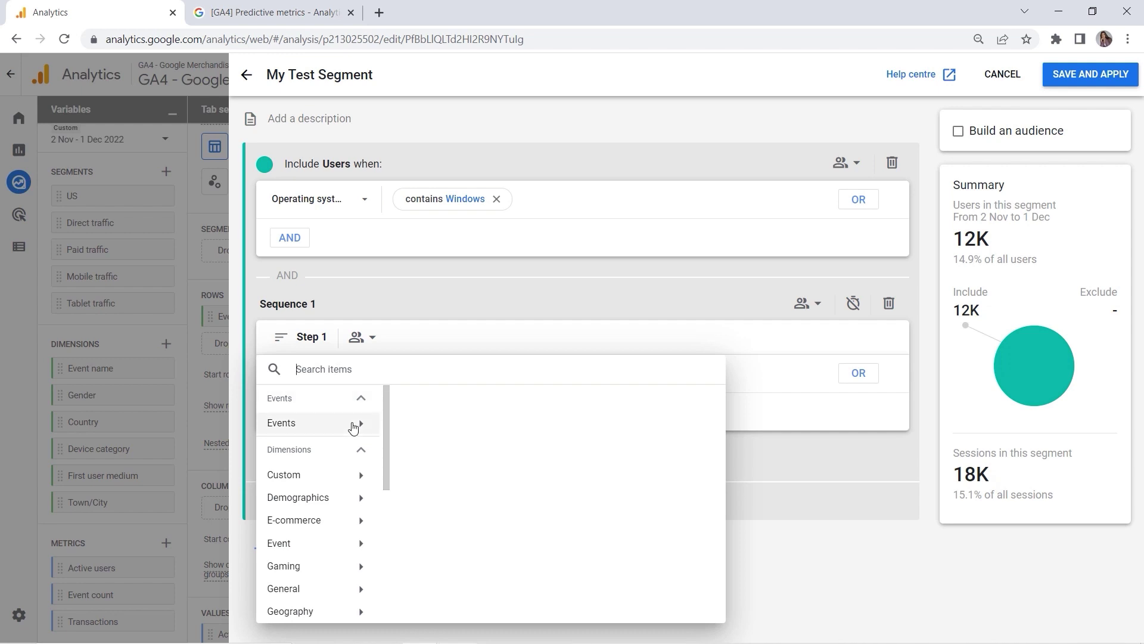
left_click(353, 428)
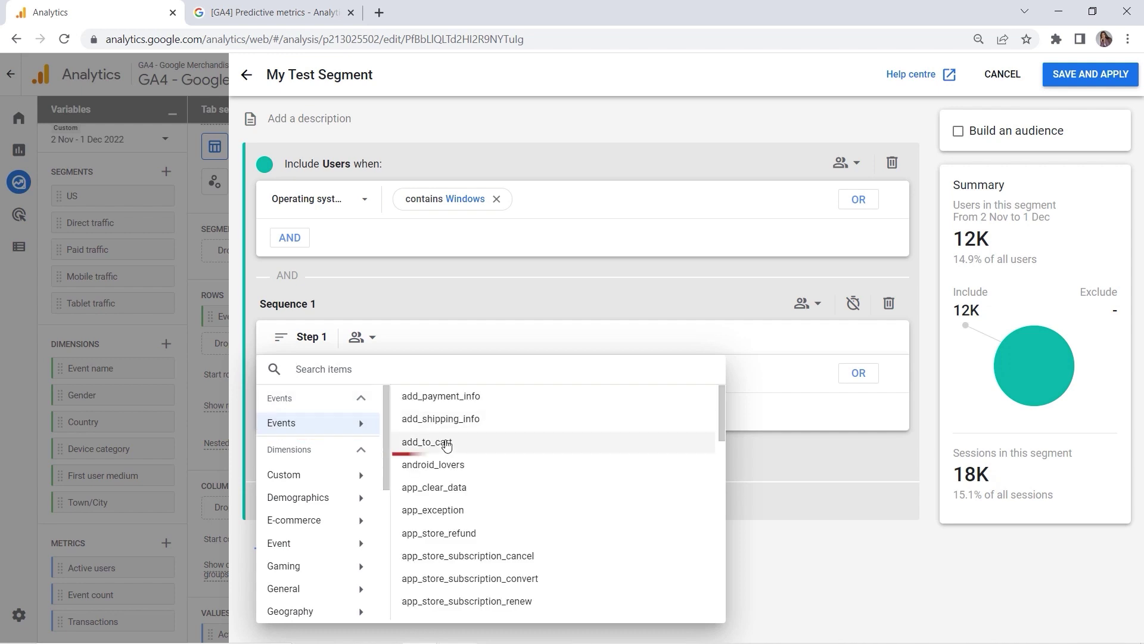
left_click(441, 431)
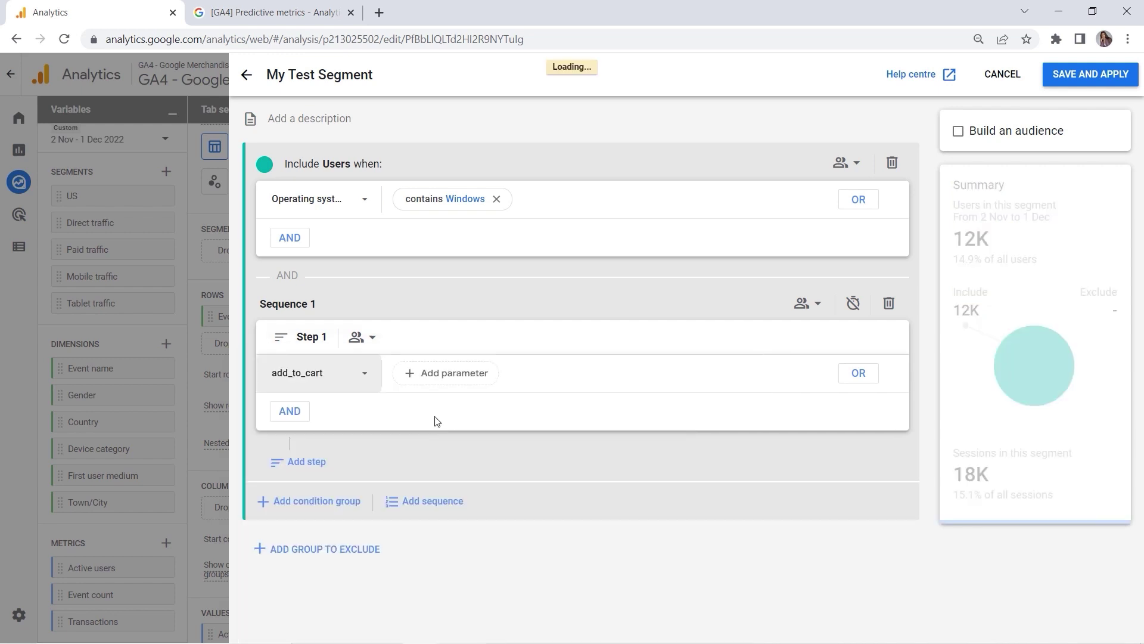
left_click(450, 371)
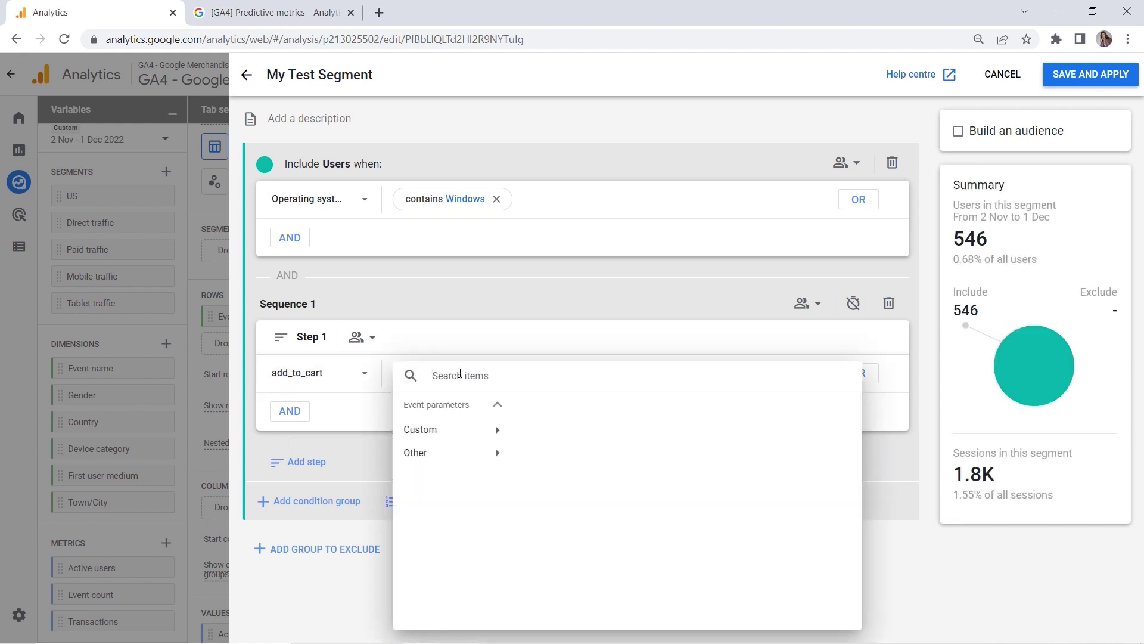
left_click(475, 335)
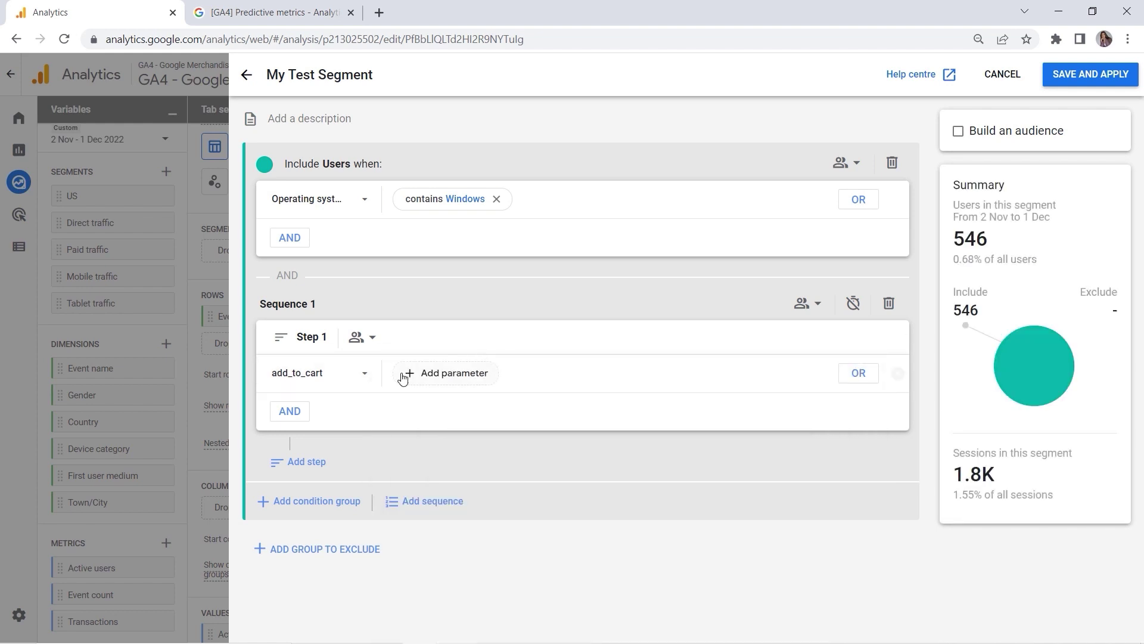
Add Step 2, keeping it 'is indirectly followed by' add_to_cart.
left_click(301, 463)
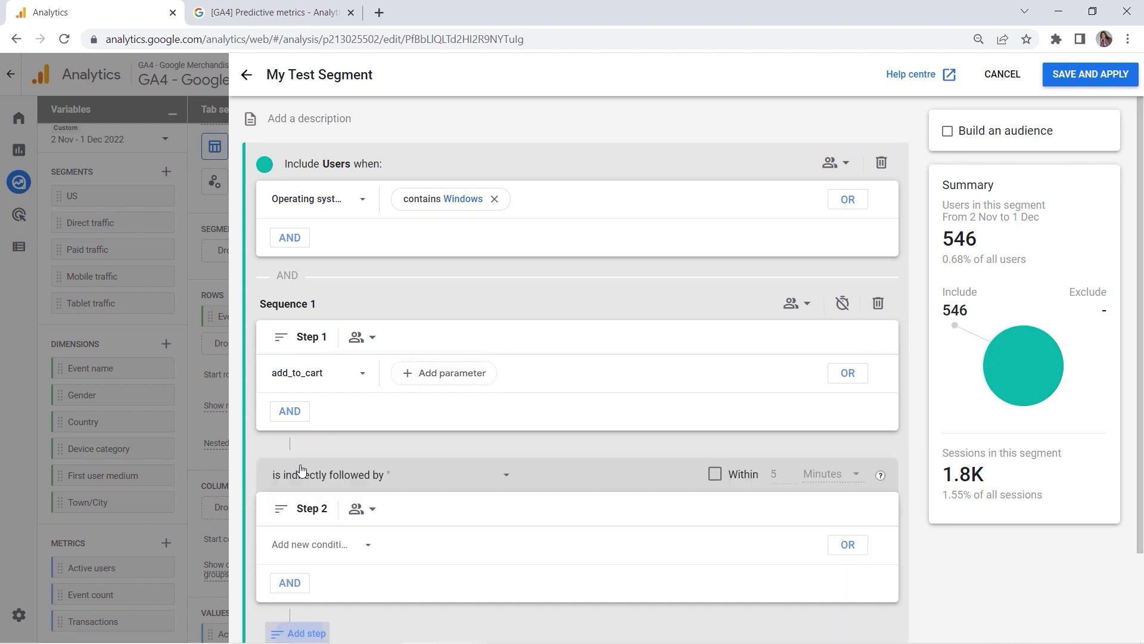
scroll(320, 401, "down", 1)
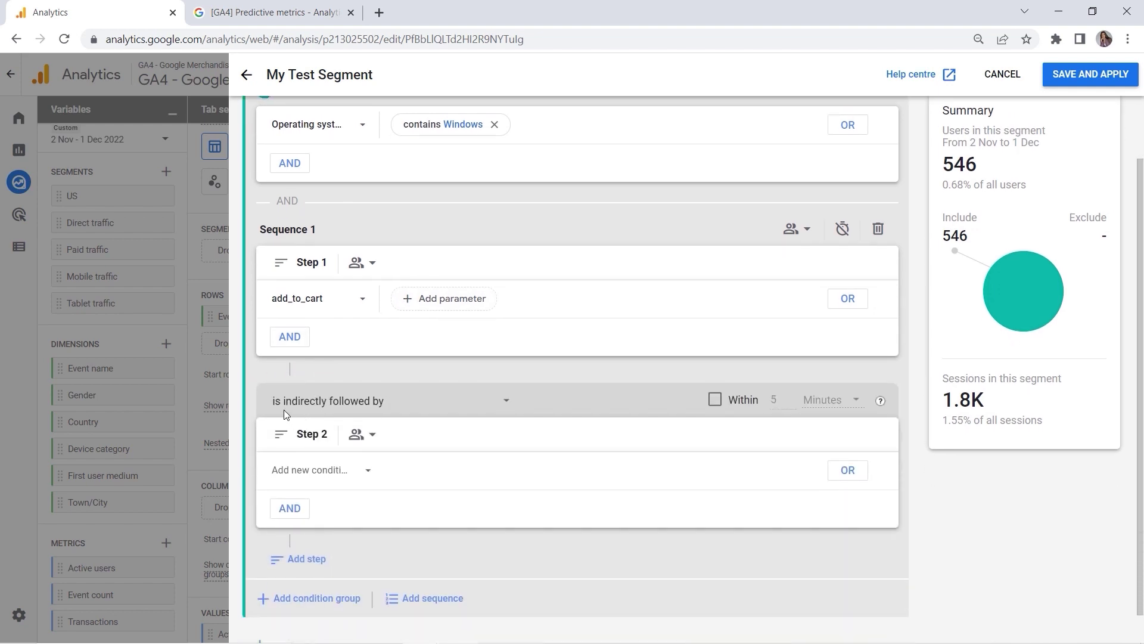
left_click(416, 403)
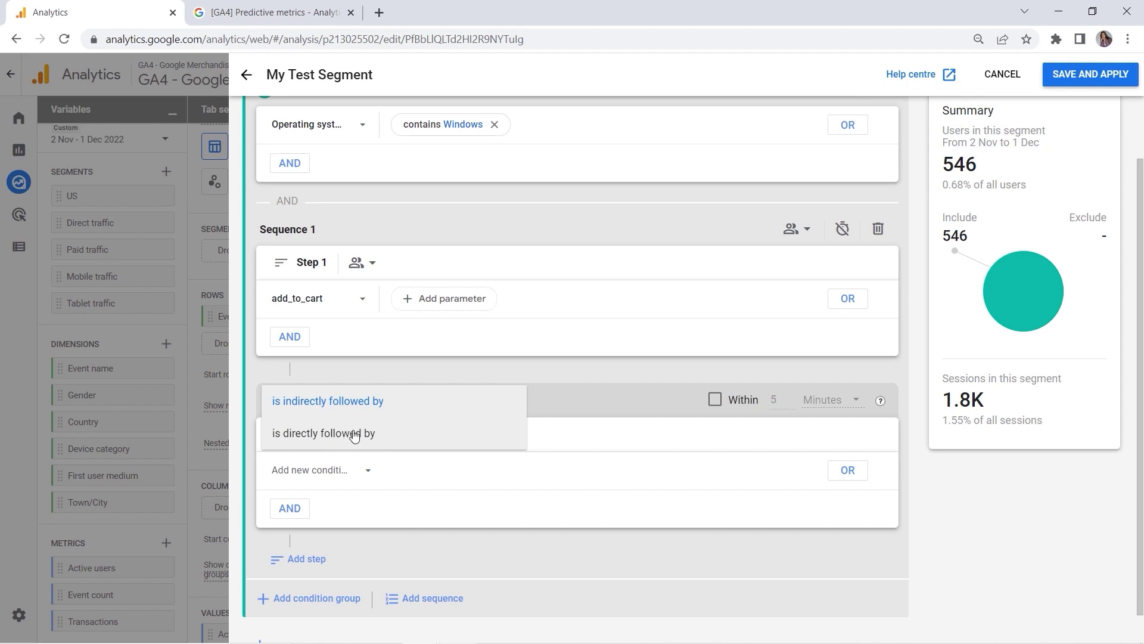
left_click(485, 371)
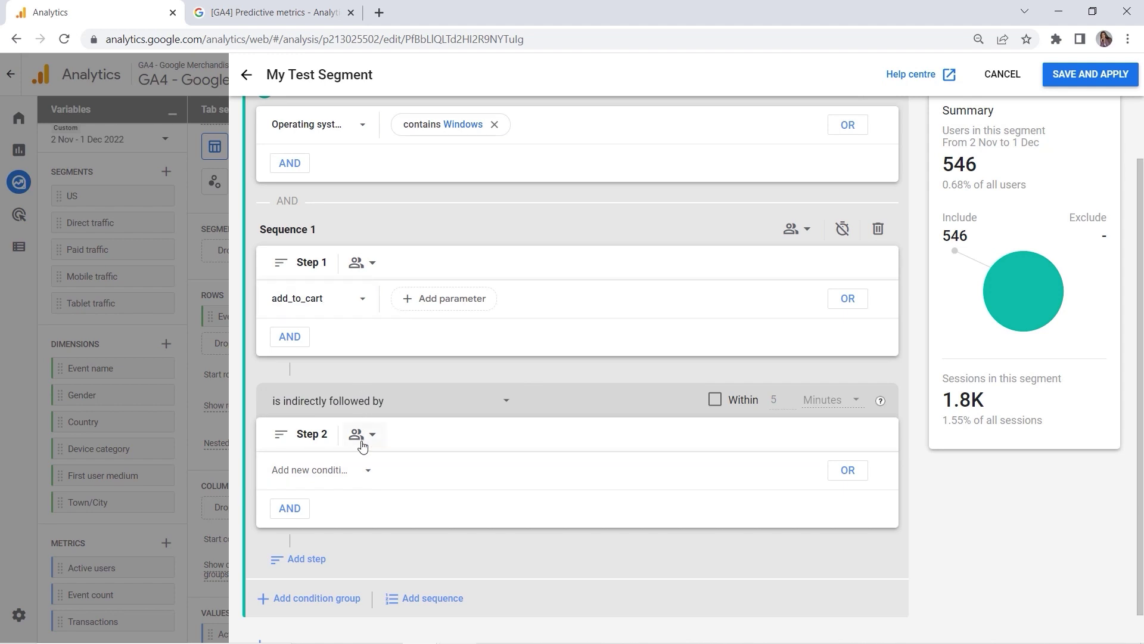
Set the sequence's second step to the purchase event, found by searching 'pu'.
left_click(342, 470)
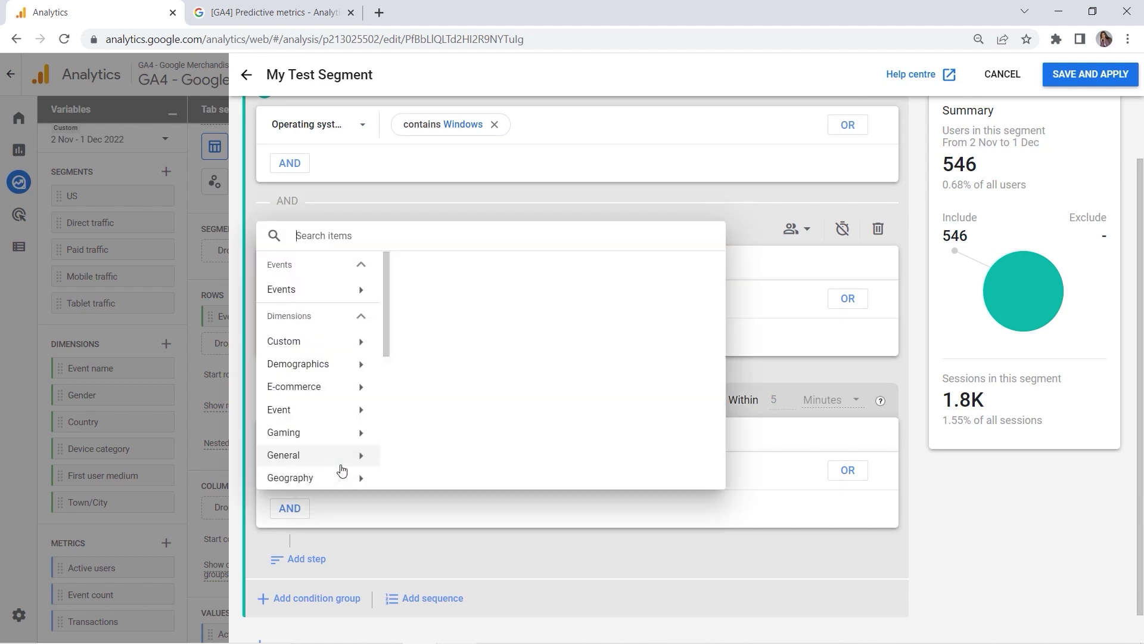
type("pu")
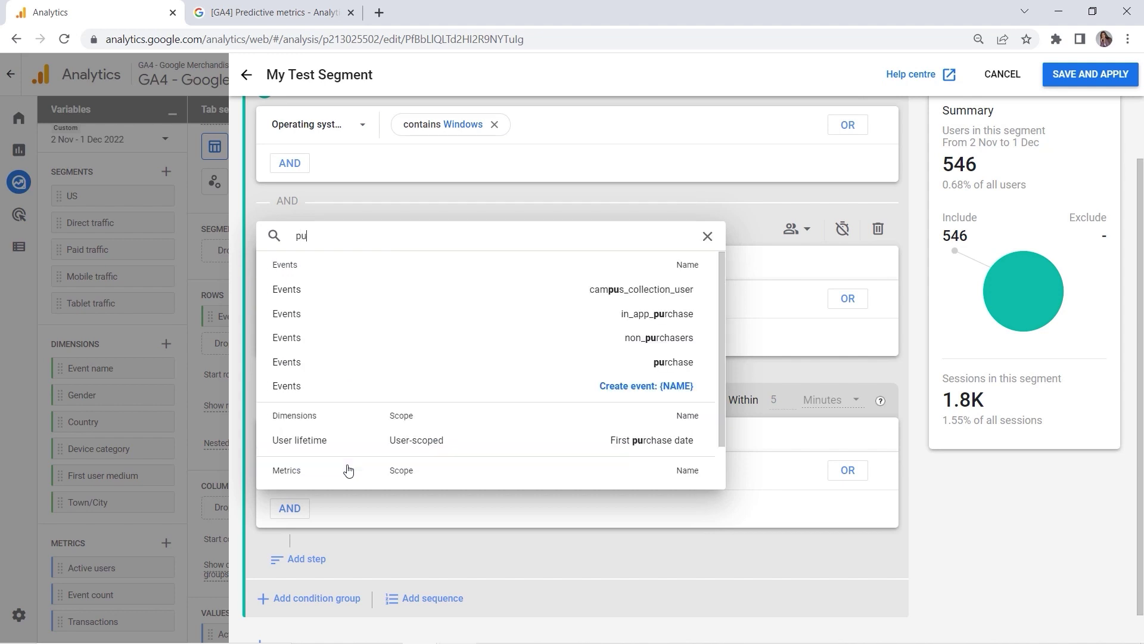
left_click(365, 366)
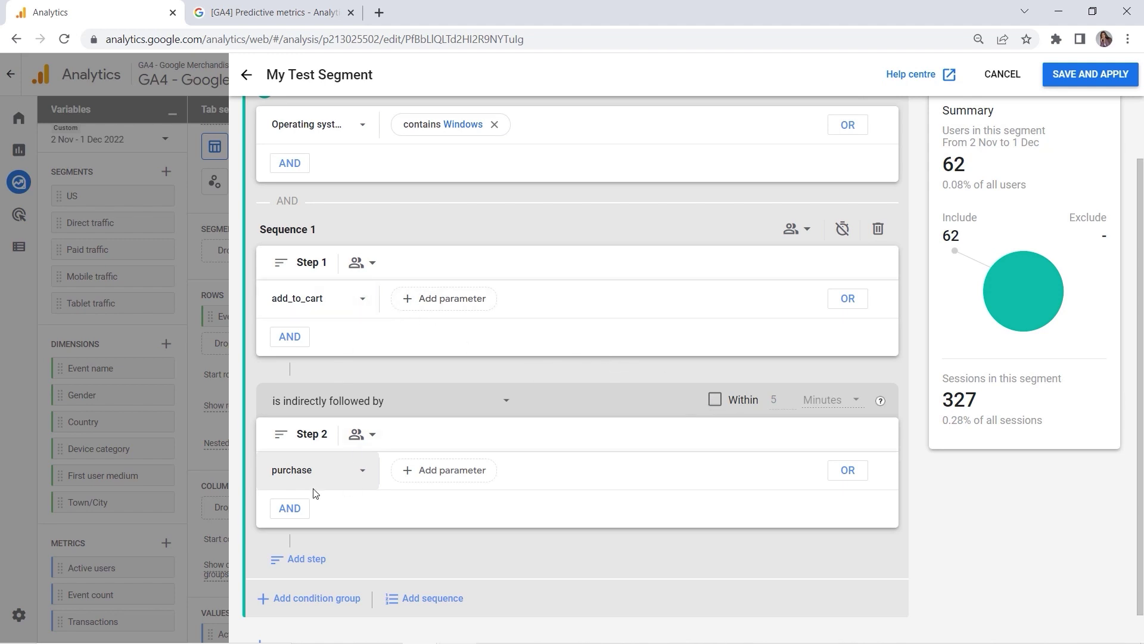
Try a 4–5 minute time limit between the steps, then leave the steps with no time limit.
left_click(714, 399)
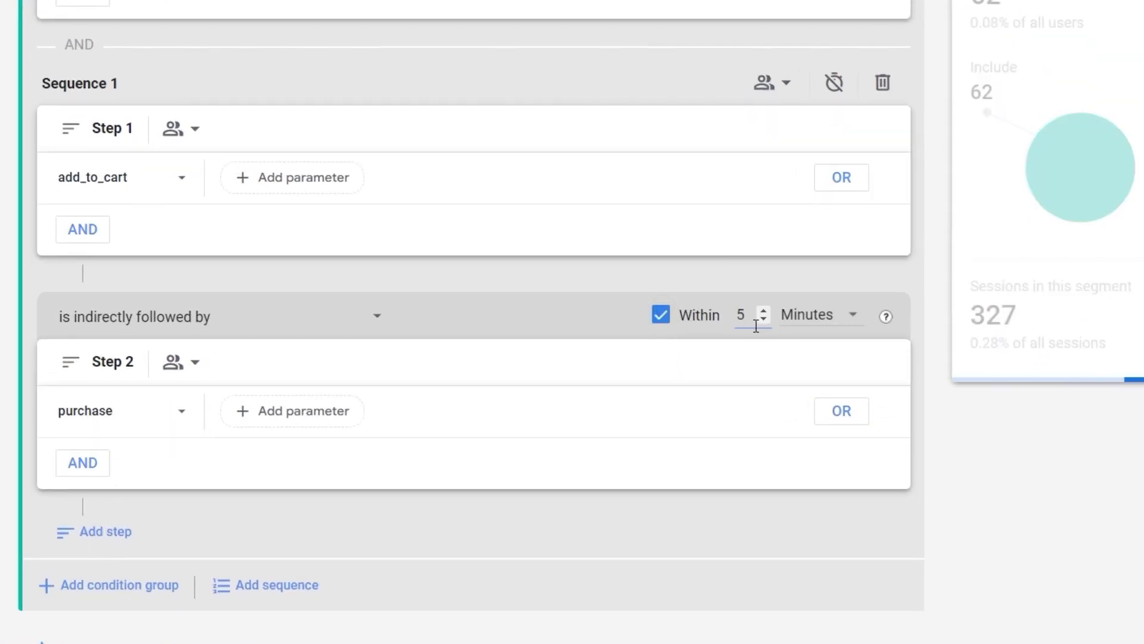
left_click(790, 404)
left_click(764, 310)
left_click(660, 314)
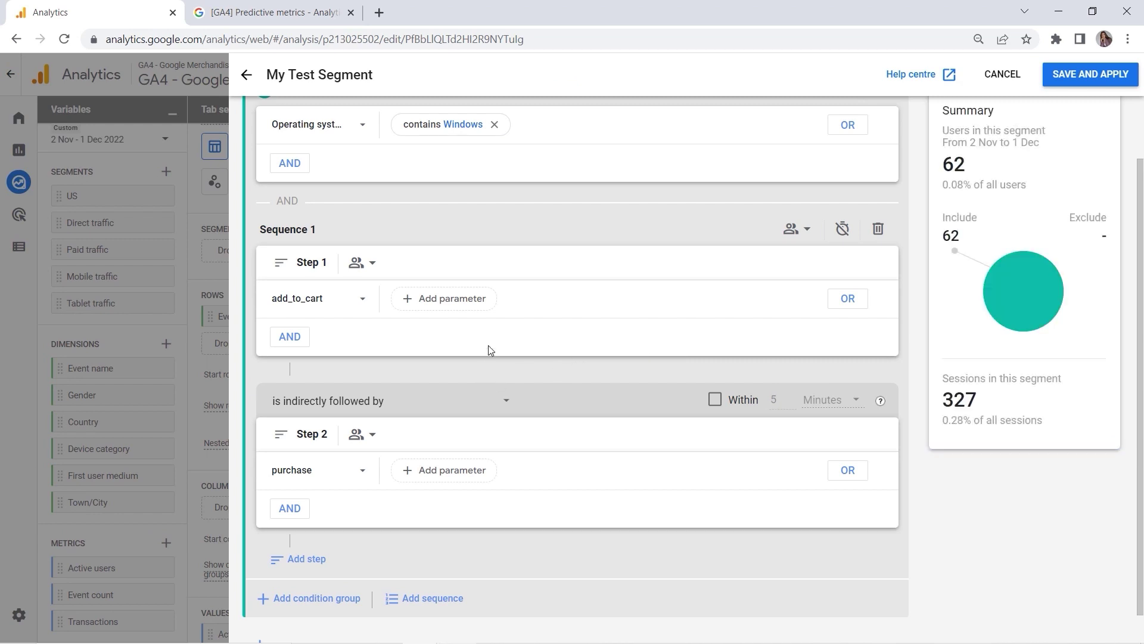
scroll(508, 383, "up", 2)
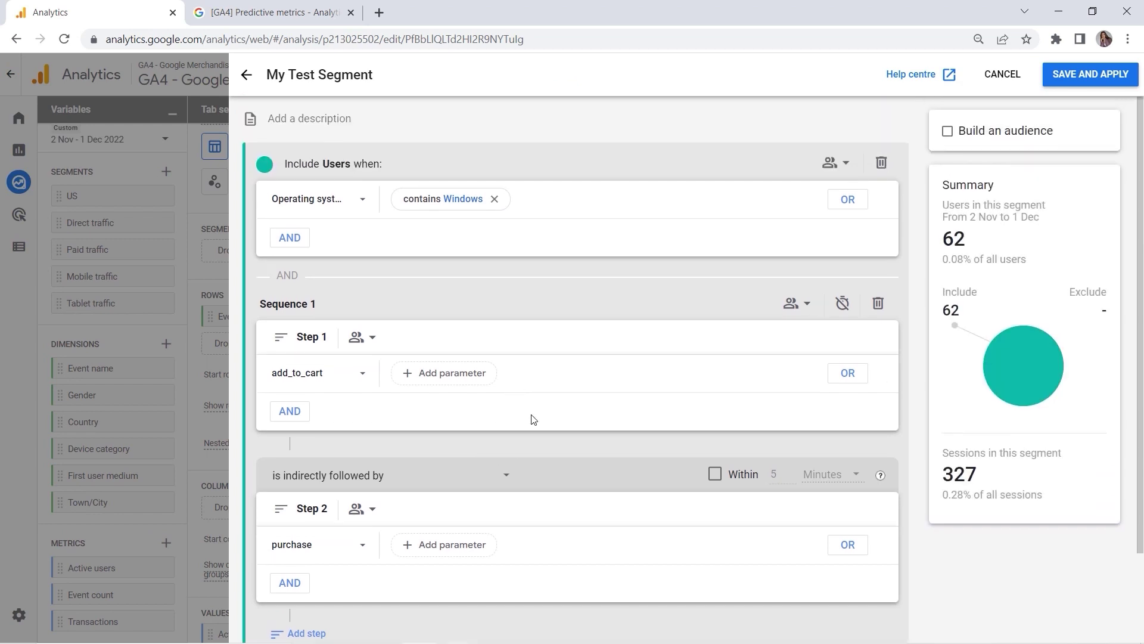
Add an exclusion group beneath the sequence and view its 'Temporarily exclude Users when' duration choices.
scroll(533, 419, "down", 1)
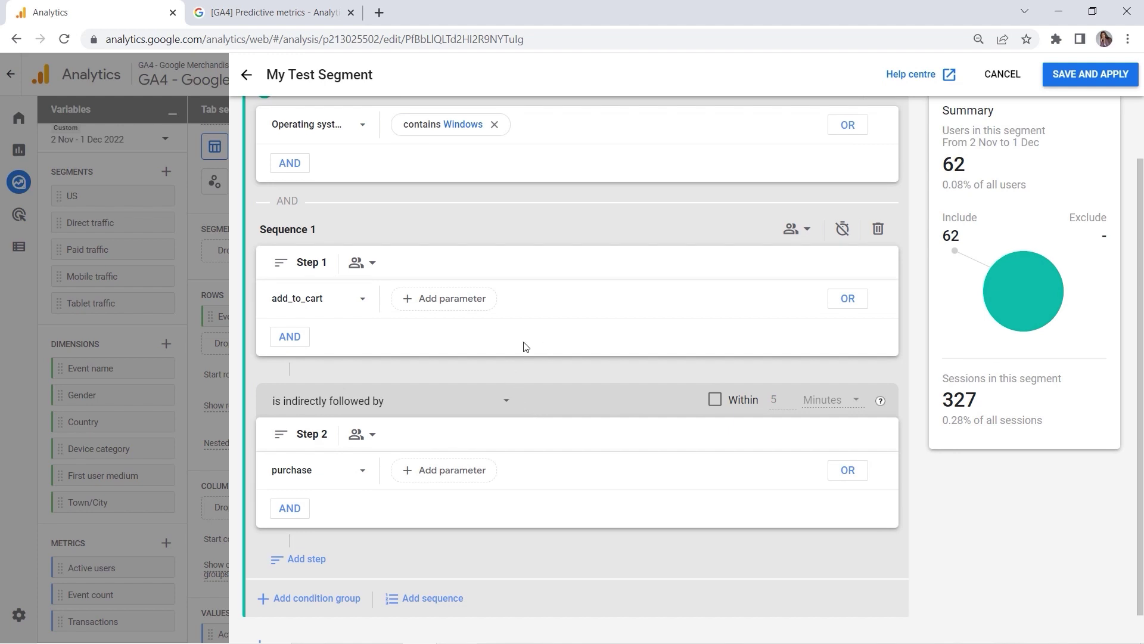
scroll(506, 362, "down", 1)
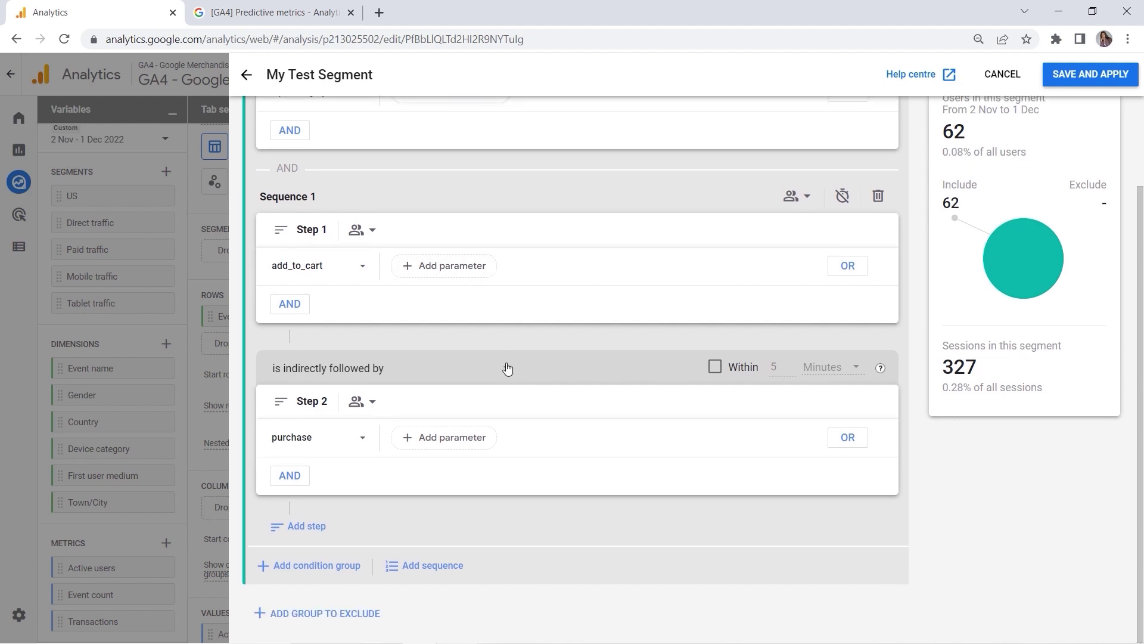
left_click(369, 612)
scroll(602, 447, "down", 2)
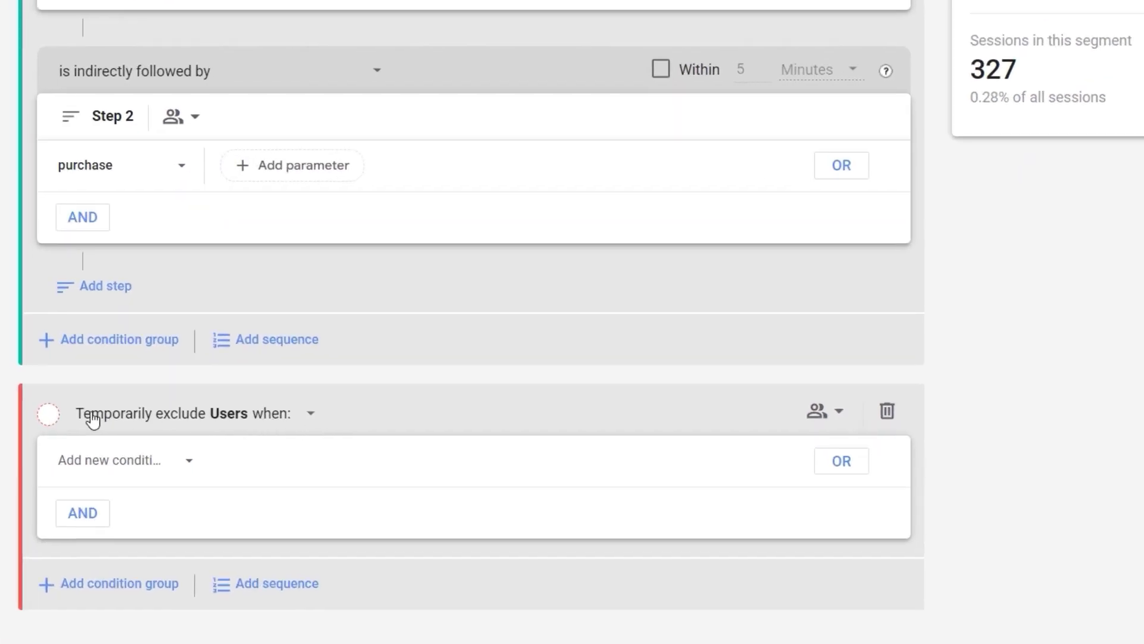
left_click(298, 419)
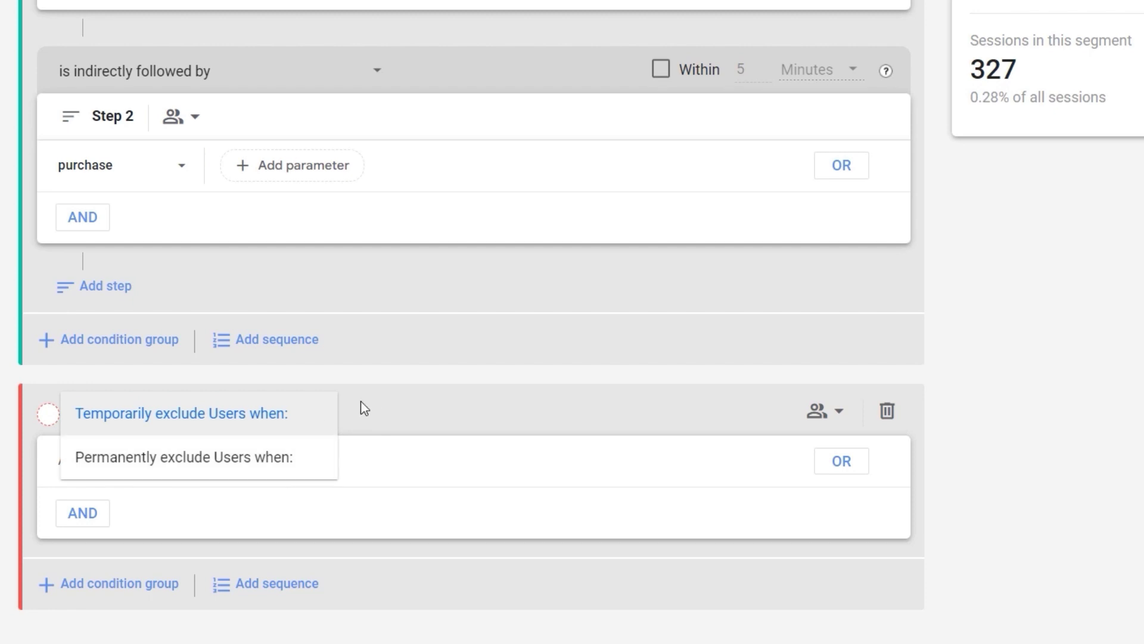
Temporarily exclude users whose Country ID contains US, leaving 43 users and 174 sessions.
left_click(375, 405)
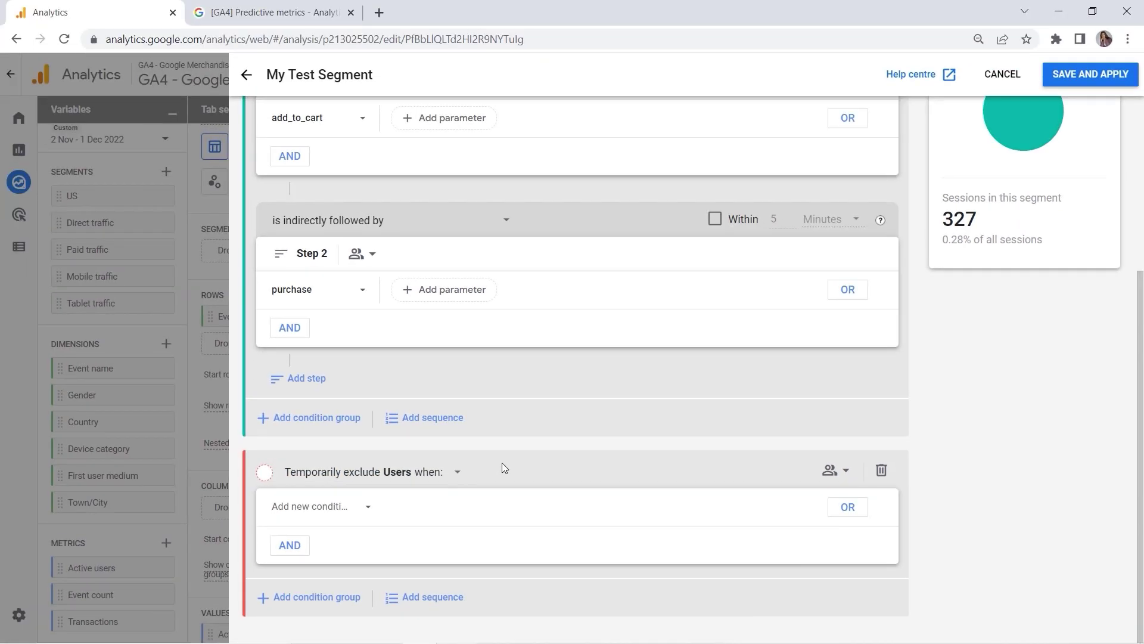
left_click(365, 510)
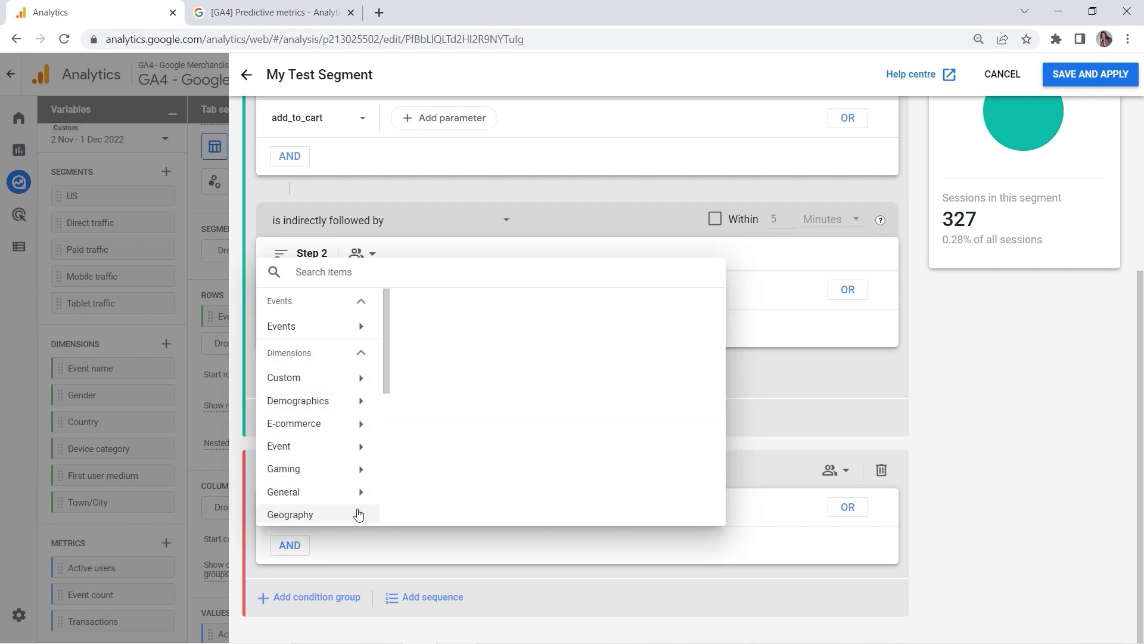
type("coun")
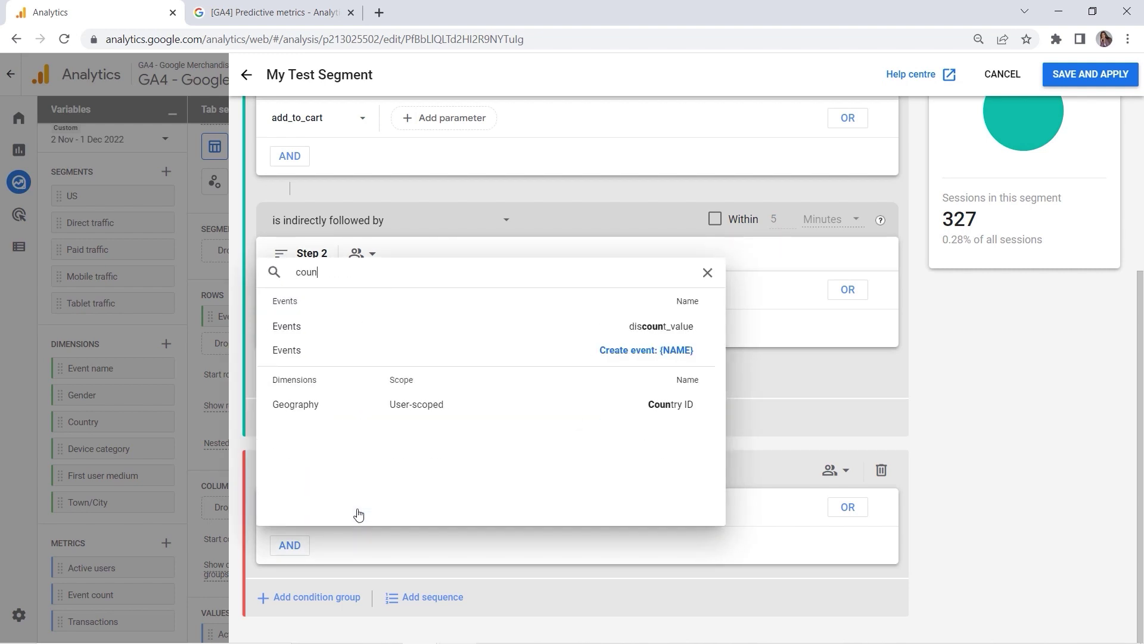
left_click(429, 410)
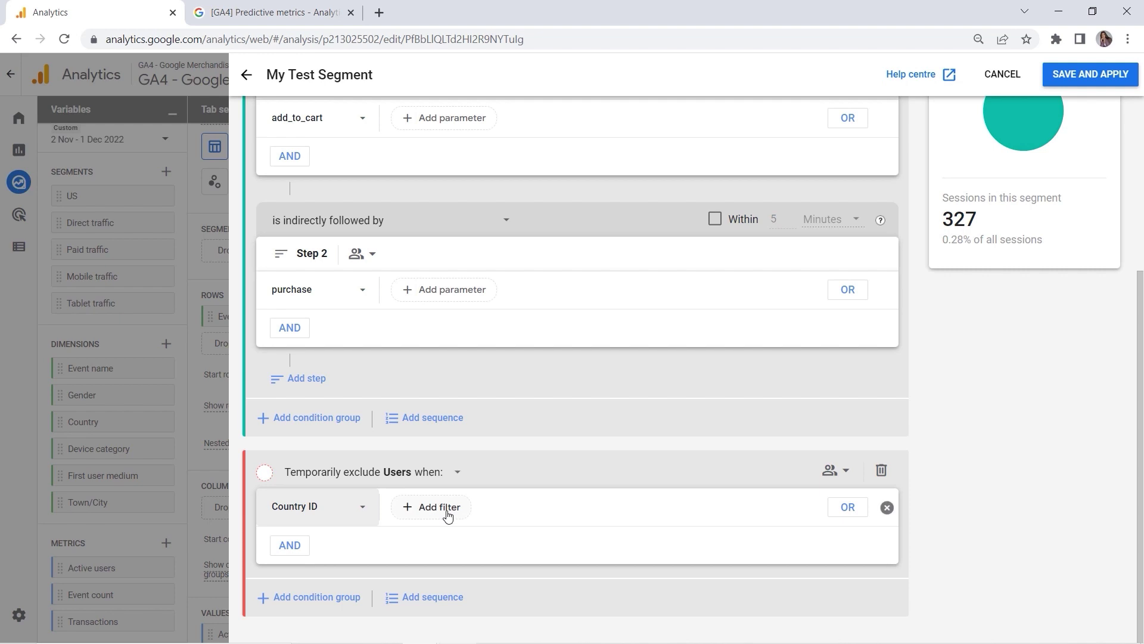
left_click(447, 510)
left_click(439, 412)
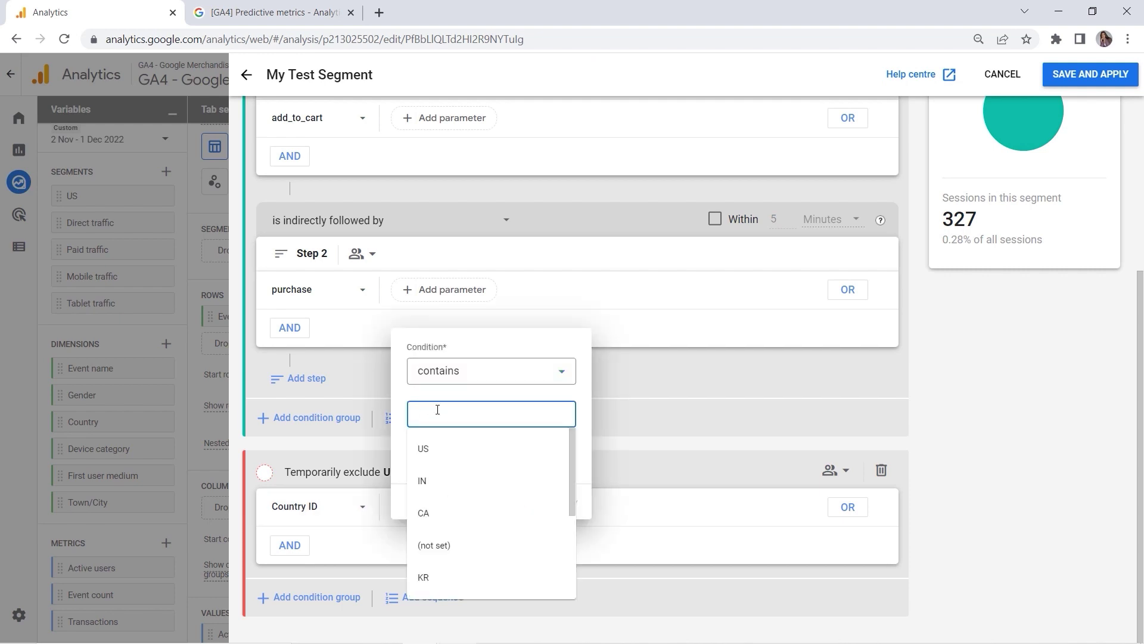
left_click(421, 447)
left_click(564, 502)
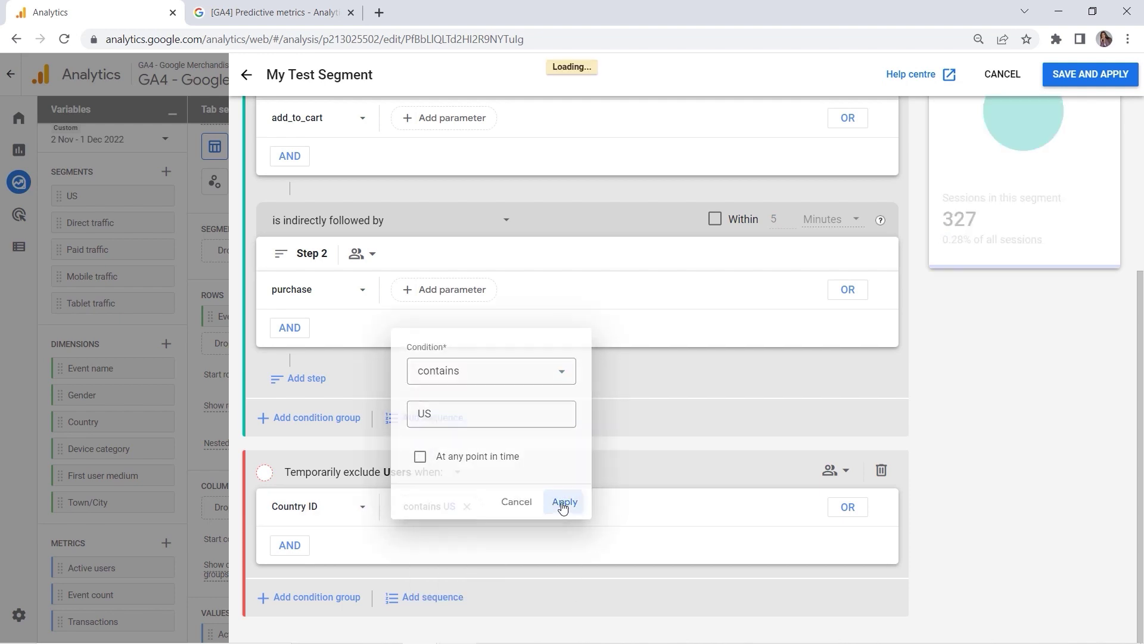
scroll(789, 420, "up", 4)
scroll(787, 417, "up", 1)
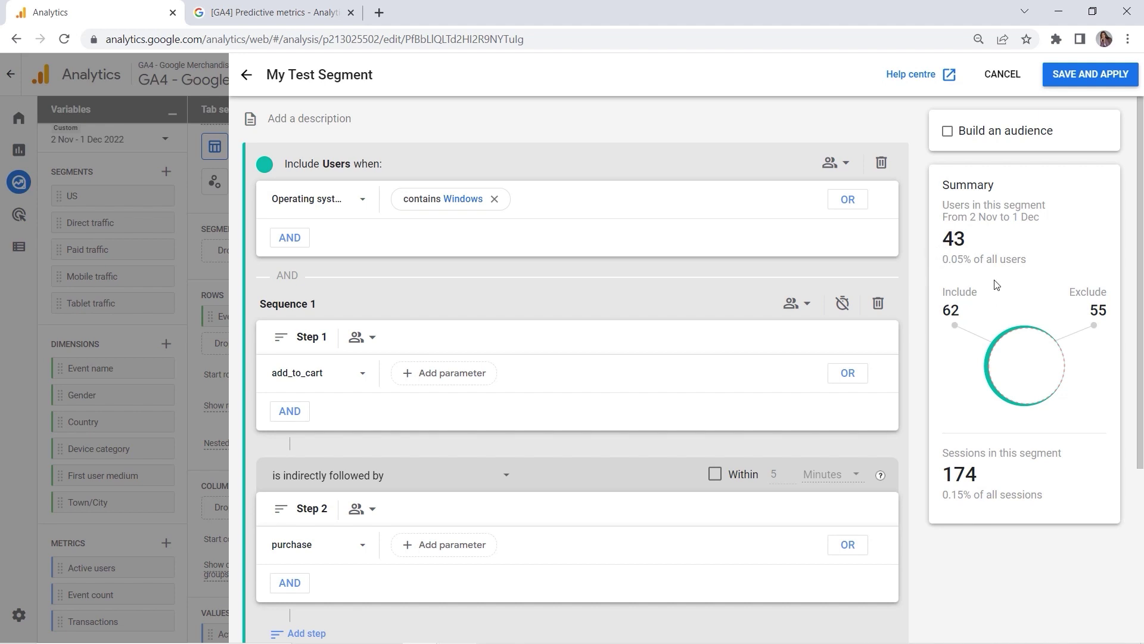
scroll(987, 273, "down", 4)
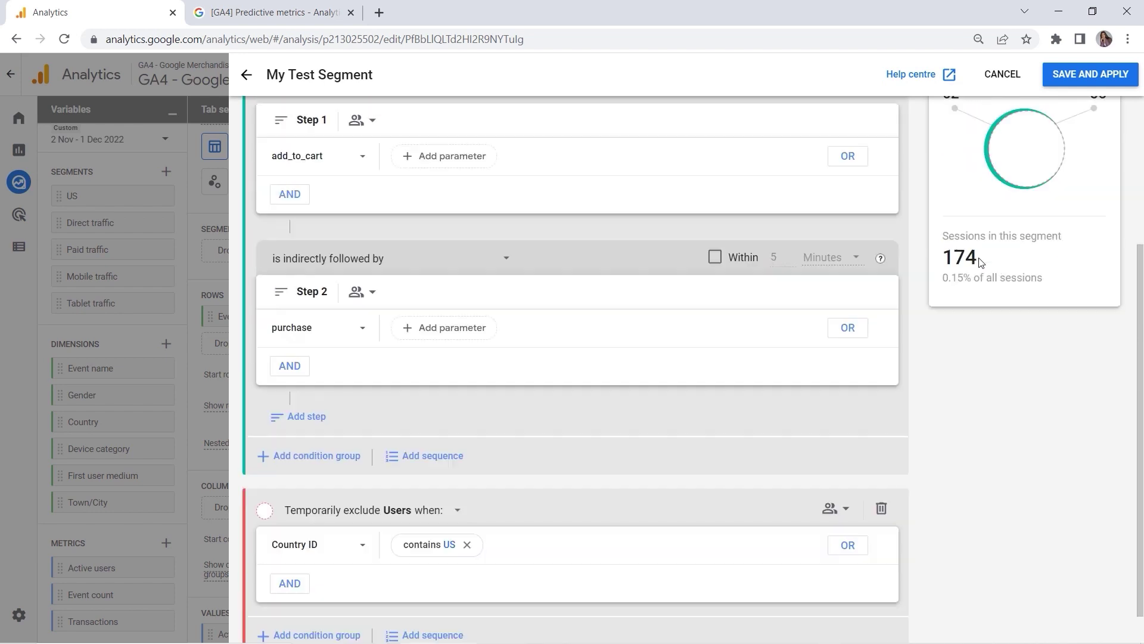
scroll(982, 276, "up", 4)
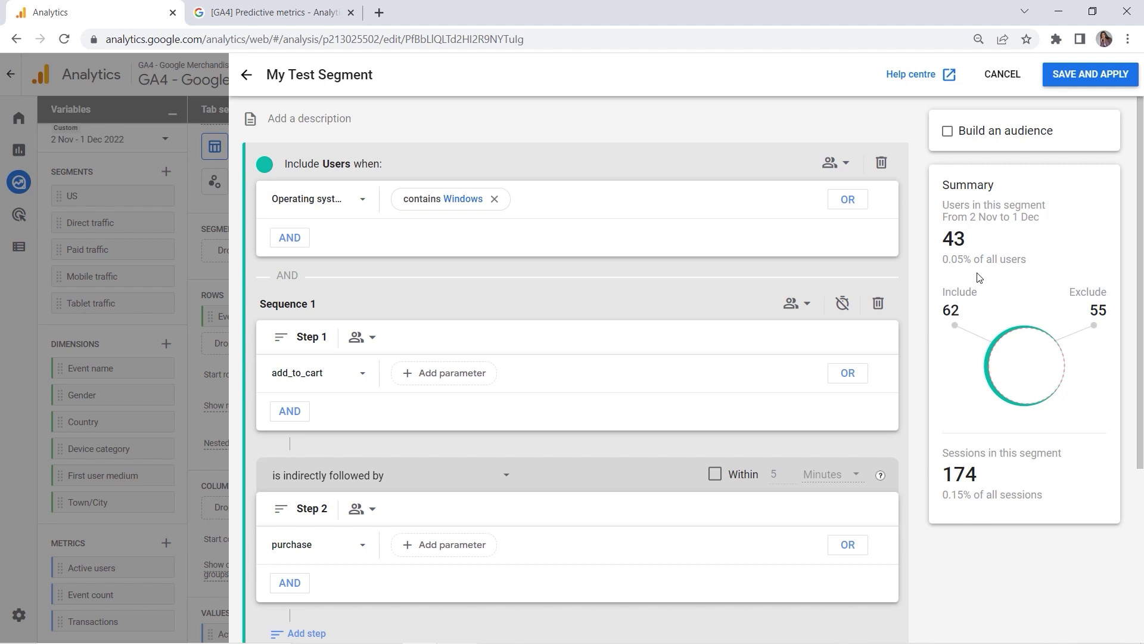
Save My Test Segment and apply it to the free-form exploration.
left_click(1072, 77)
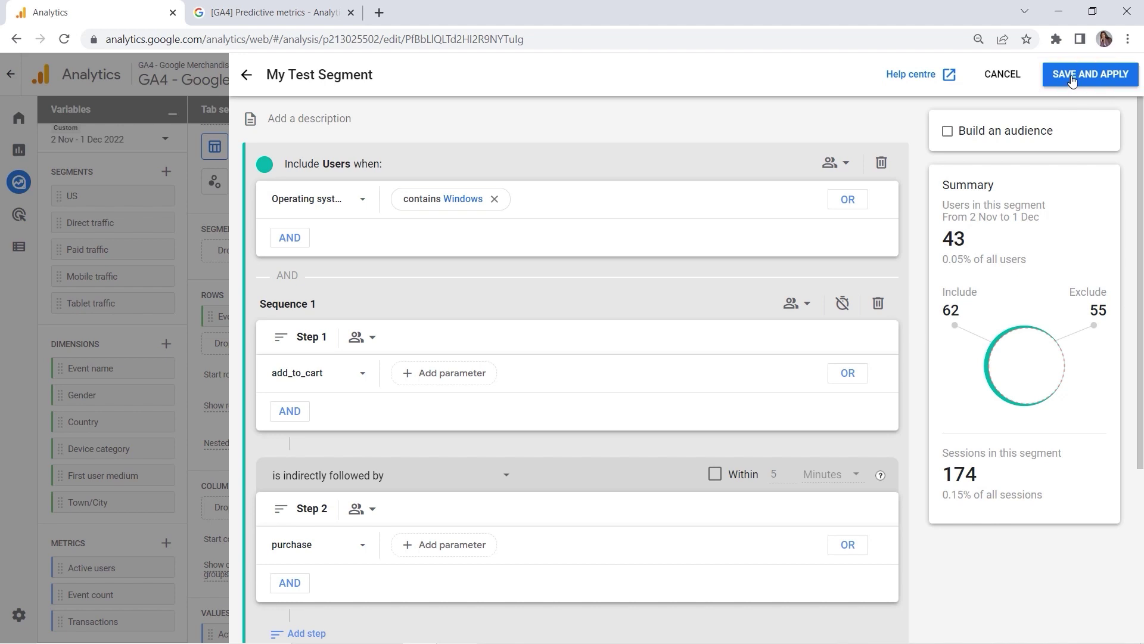